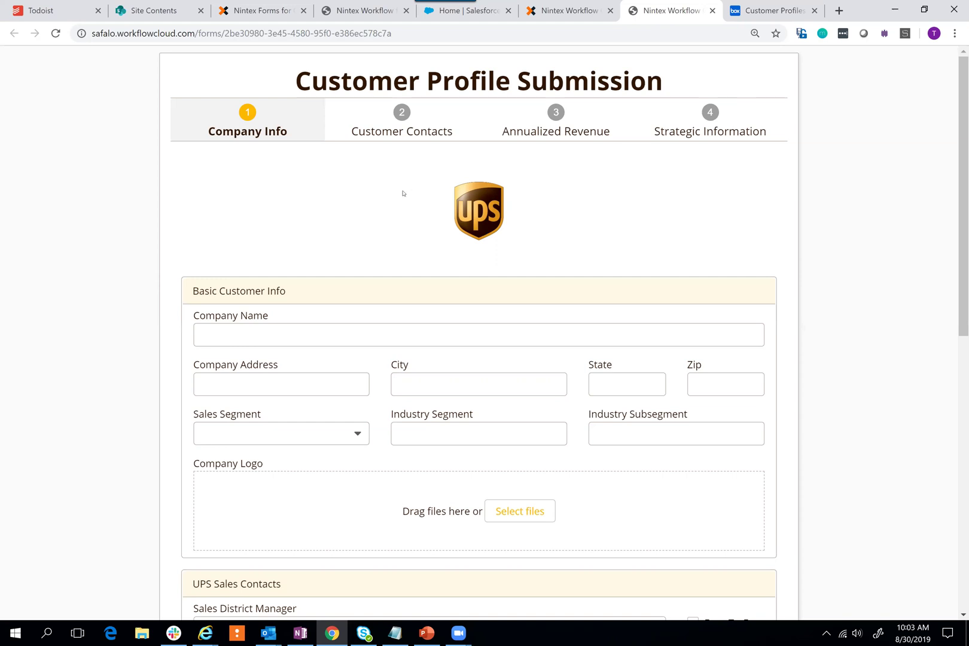
# Enter "ACME Company" as the company name in the basic customer info
pyautogui.click(297, 334)
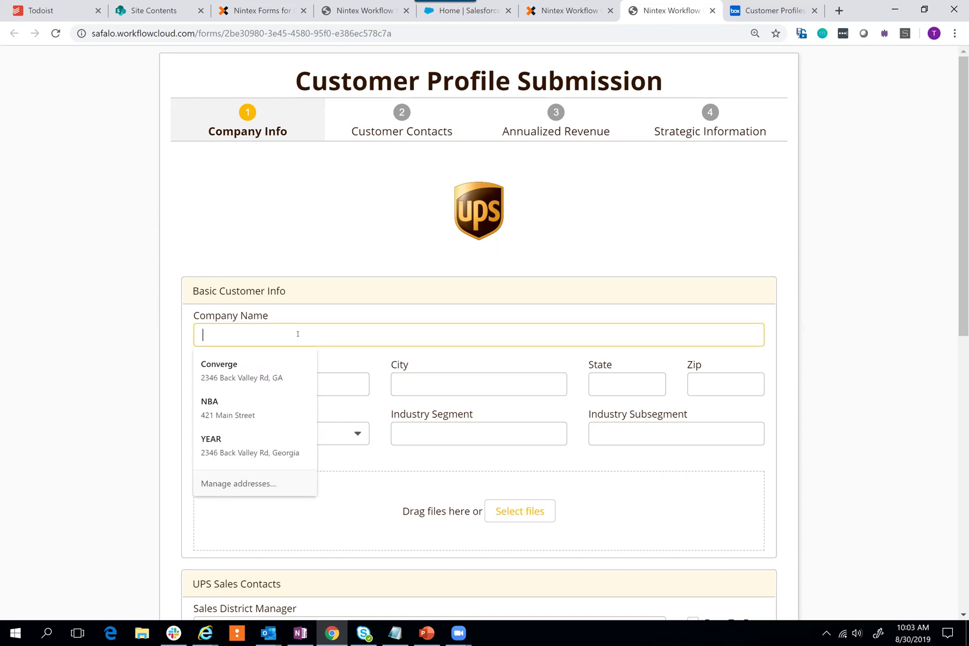
pyautogui.write('ACME Co')
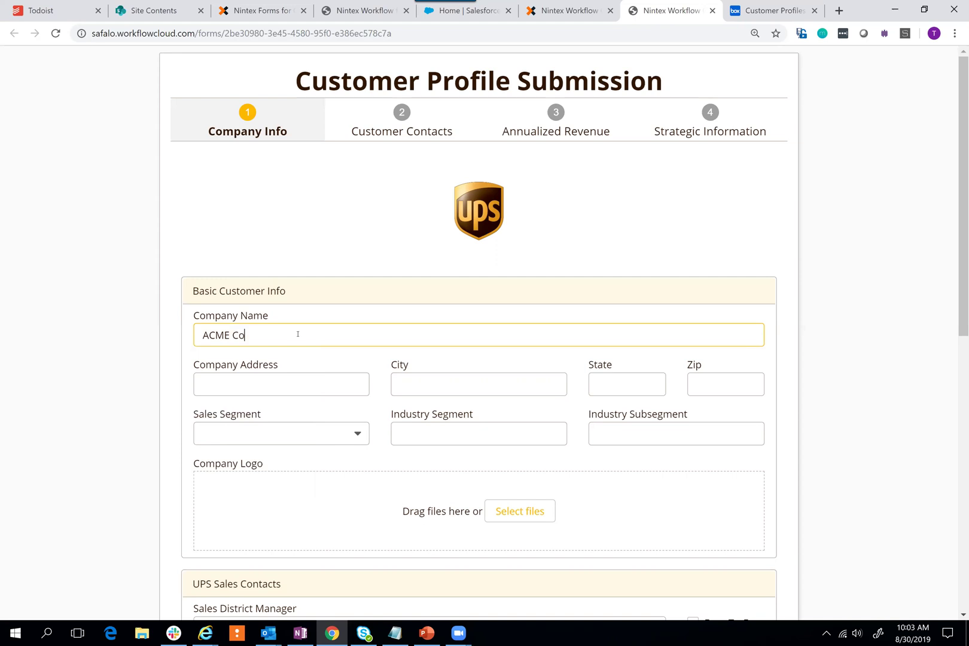
pyautogui.write('mpany')
pyautogui.press('Tab')
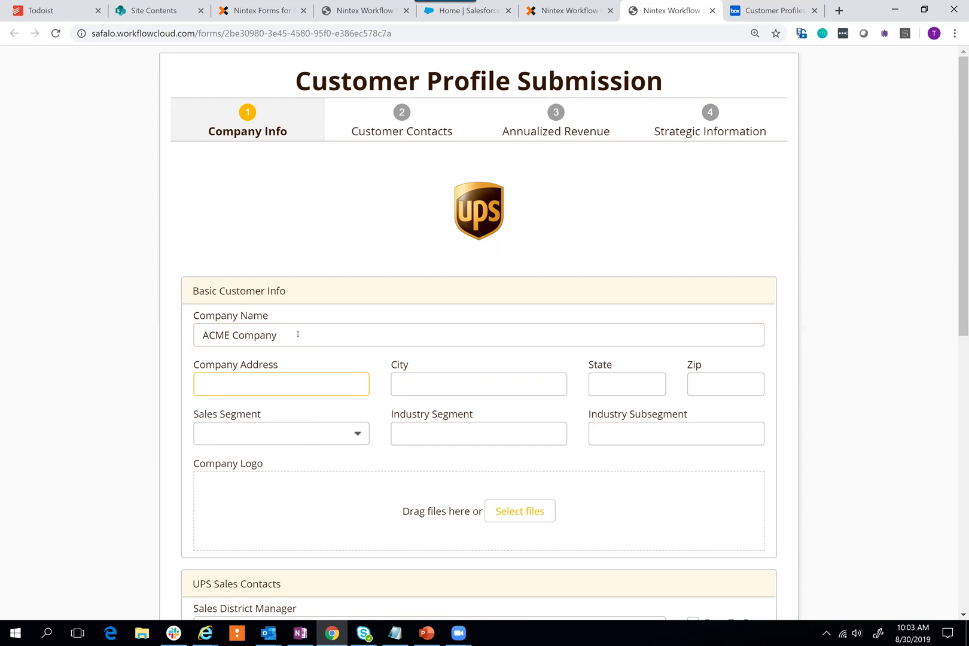
# Fill in the company's street address, city, state and zip code
pyautogui.write('4')
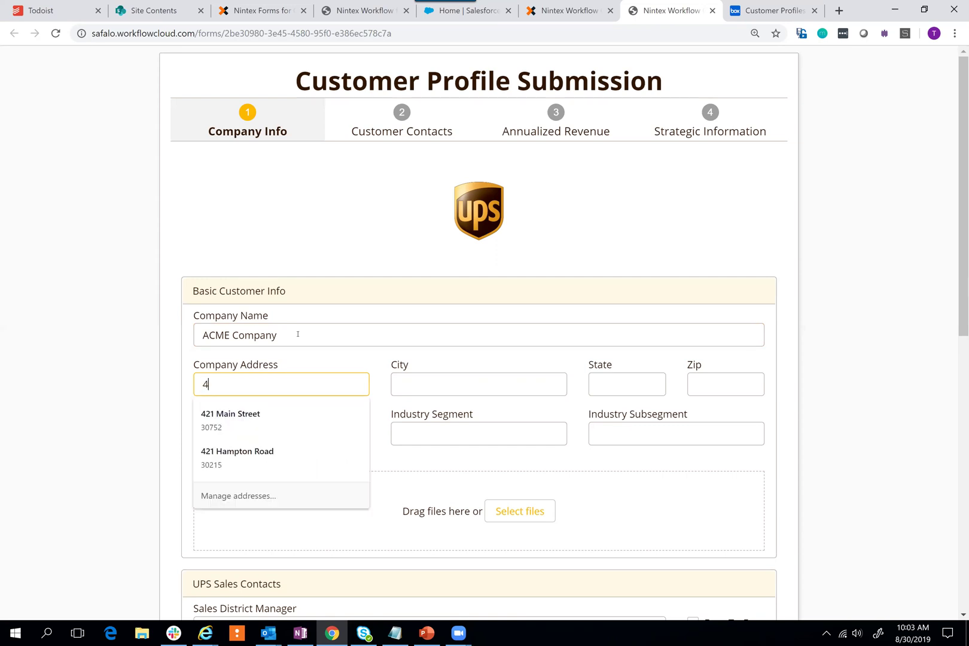
pyautogui.write('21 Jump')
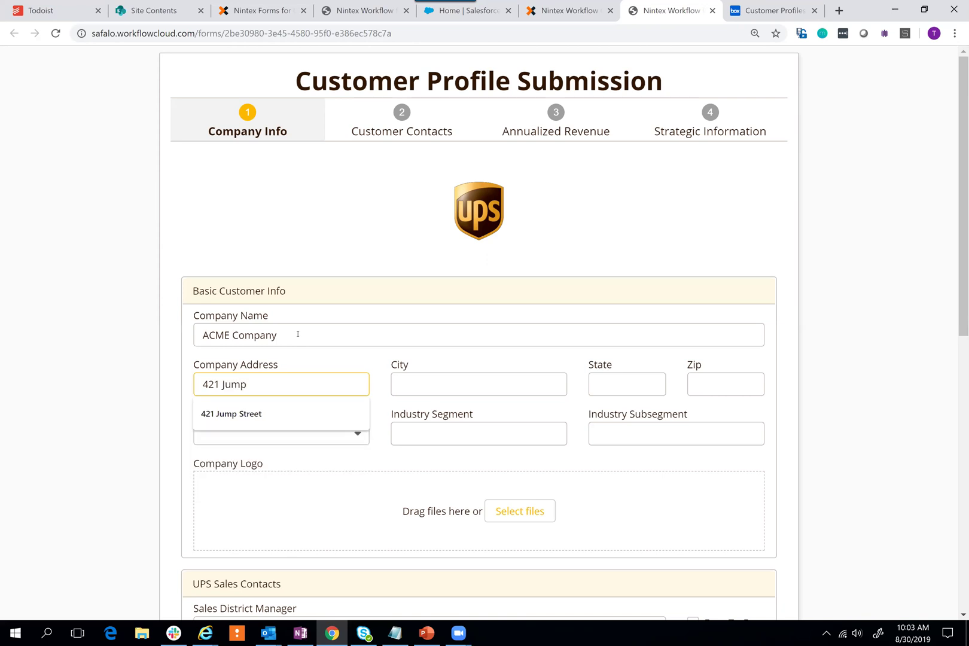
pyautogui.write(' Street')
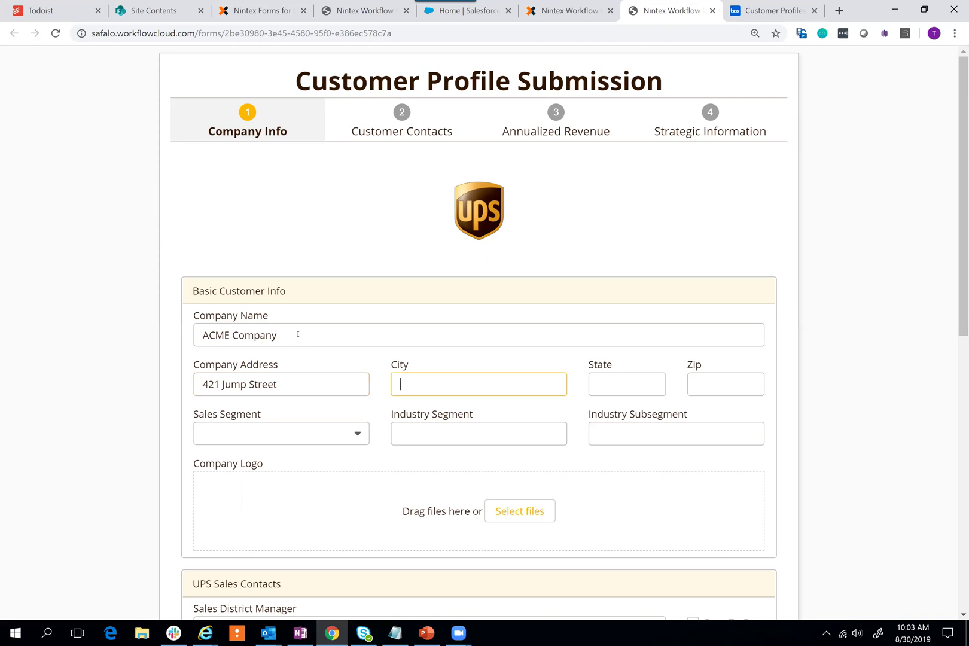
pyautogui.write('Atl')
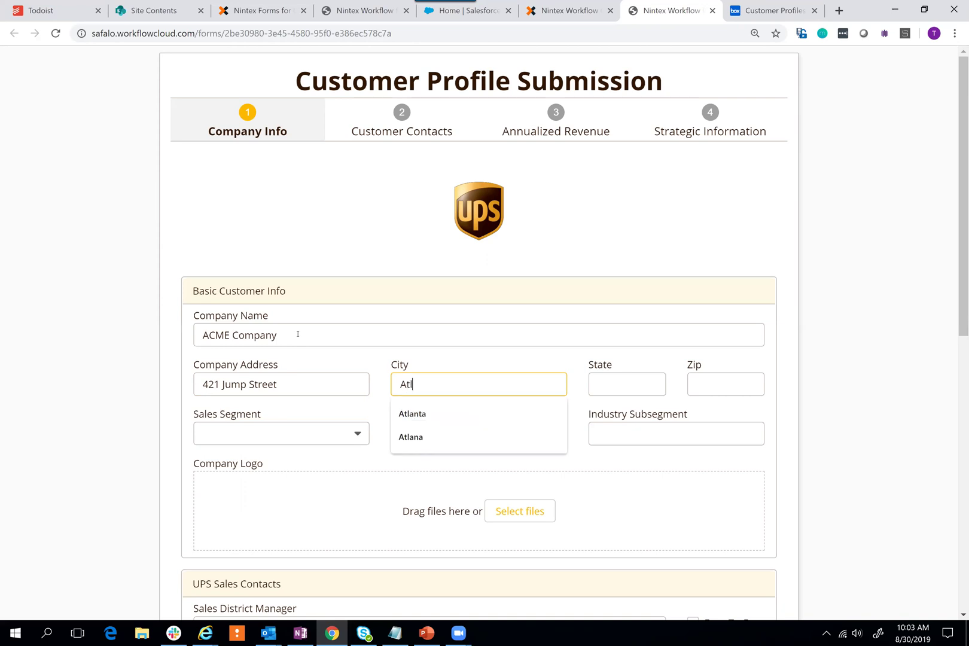
pyautogui.write('anta')
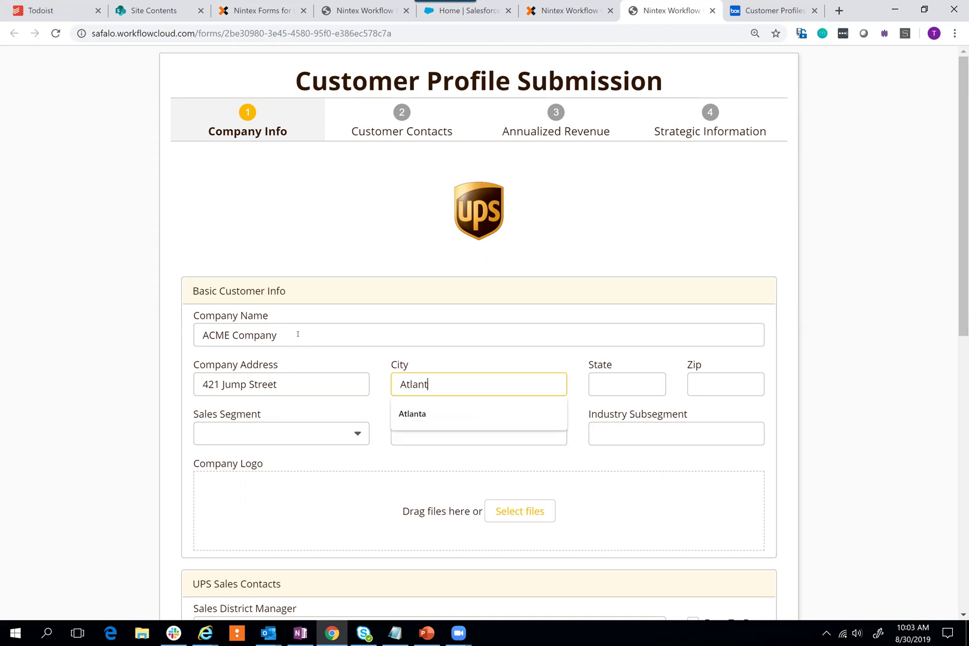
pyautogui.press('Tab')
pyautogui.write('GA')
pyautogui.press('Tab')
pyautogui.write('30752')
pyautogui.press('Tab')
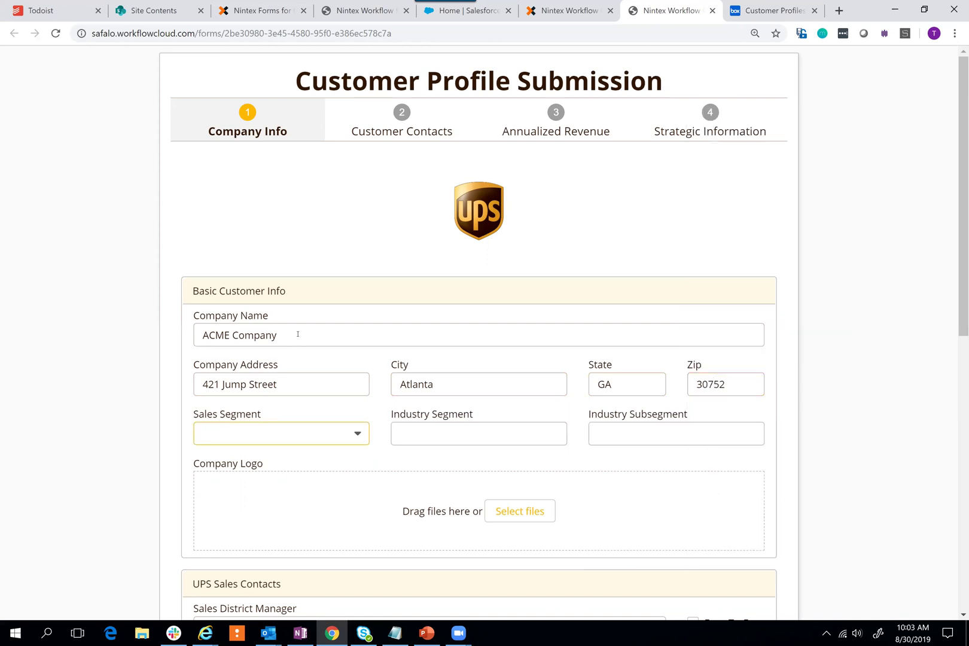
# Set the sales segment to Enterprise, the industry segment to Finance and the industry subsegment to Banking
pyautogui.click(273, 426)
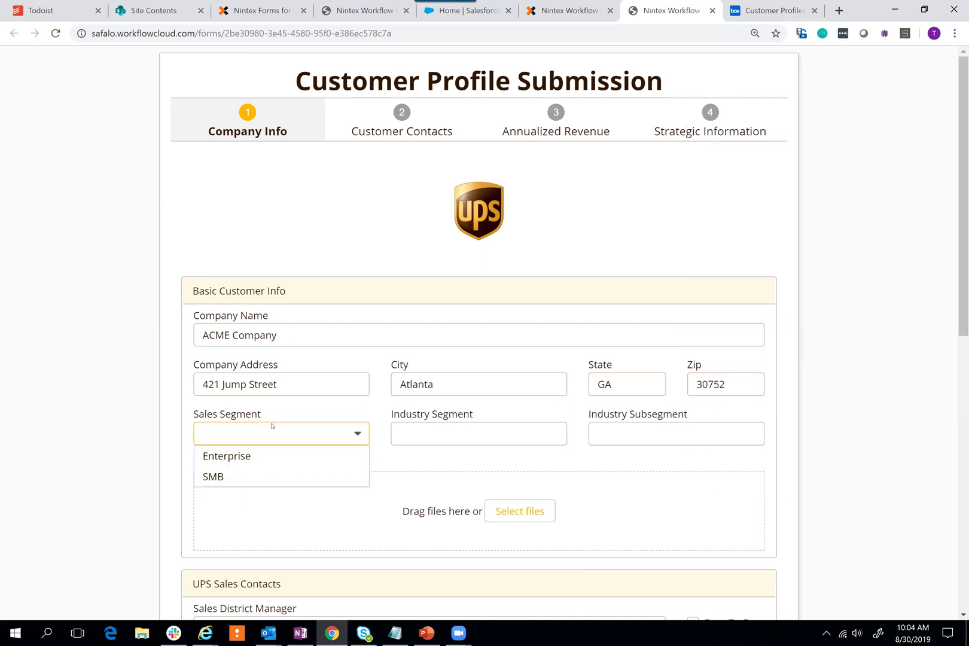
pyautogui.click(255, 456)
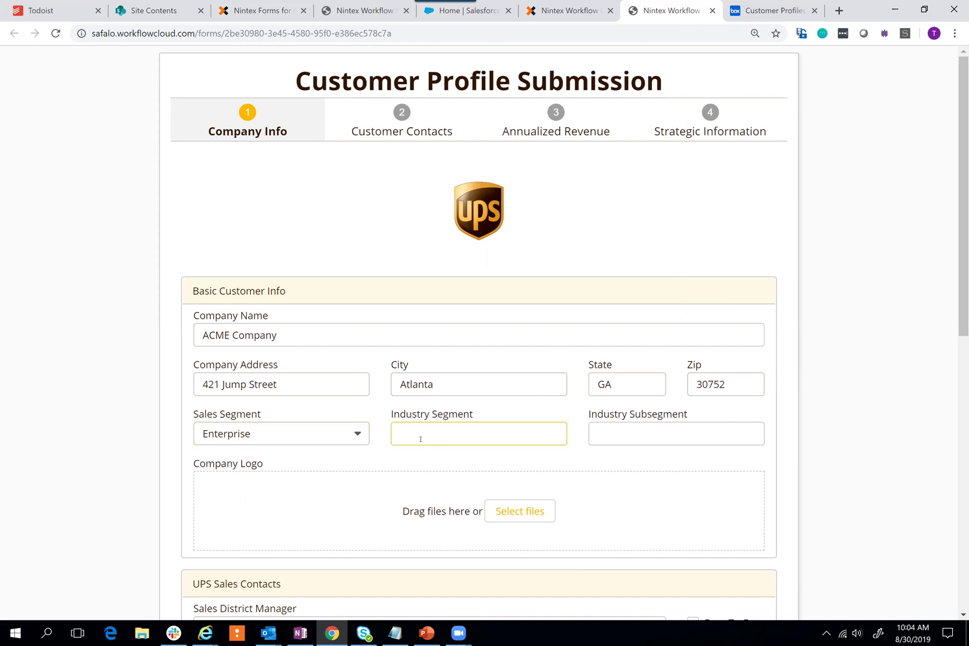
pyautogui.write('Finance')
pyautogui.press('Tab')
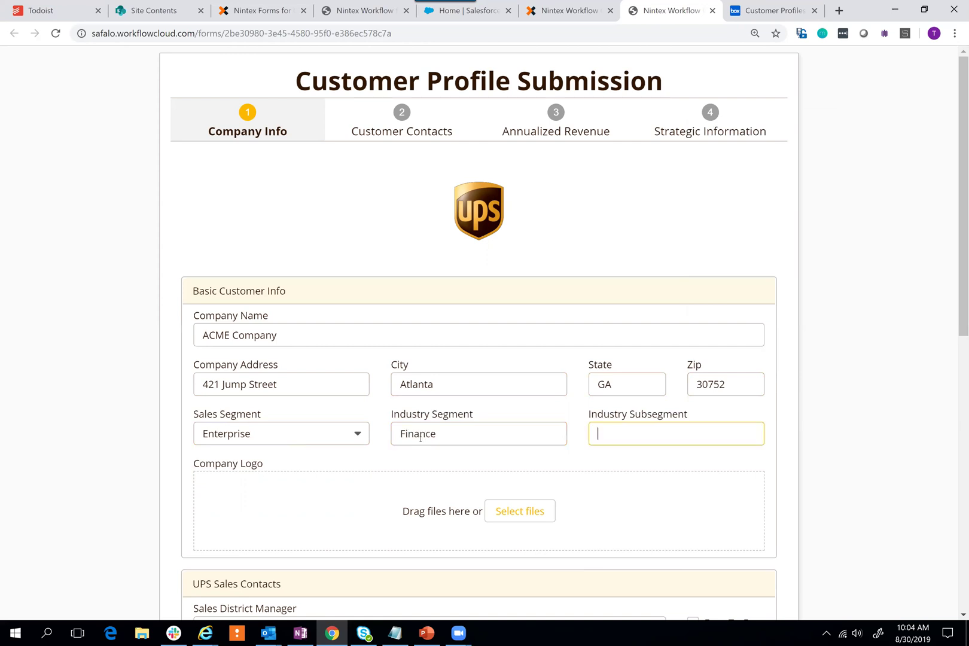
pyautogui.write('Banking')
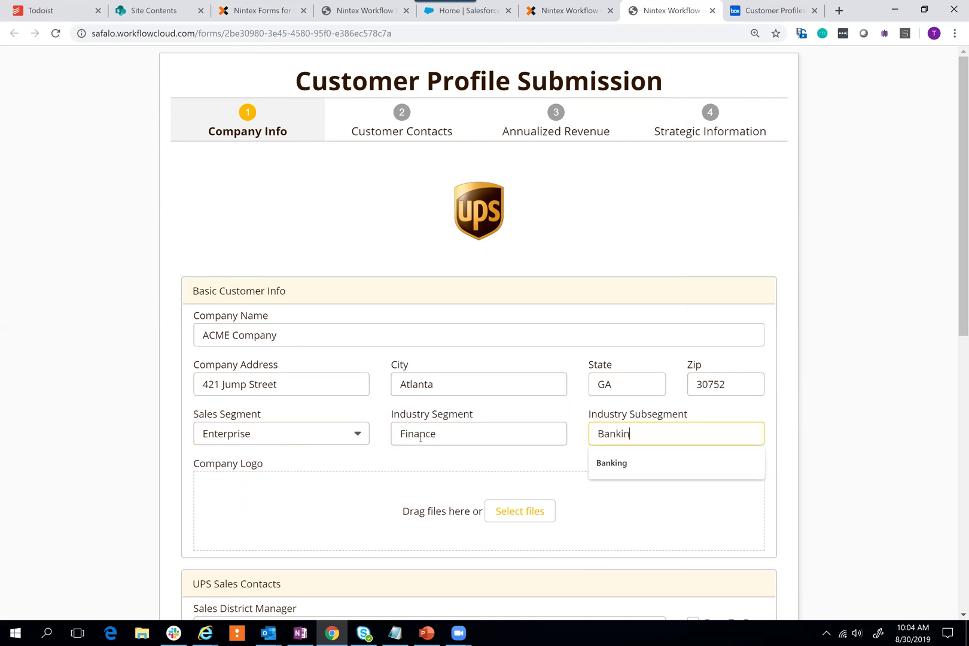
pyautogui.press('Tab')
# Attach logo-nintex-full.png from the Desktop as the company logo
pyautogui.click(512, 491)
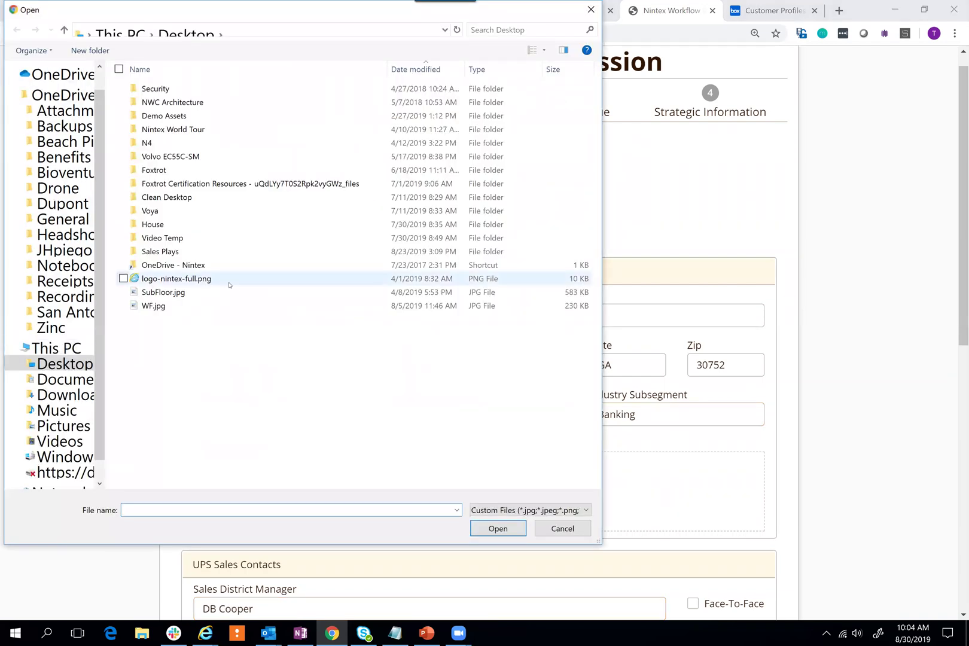
pyautogui.click(229, 285)
pyautogui.click(498, 528)
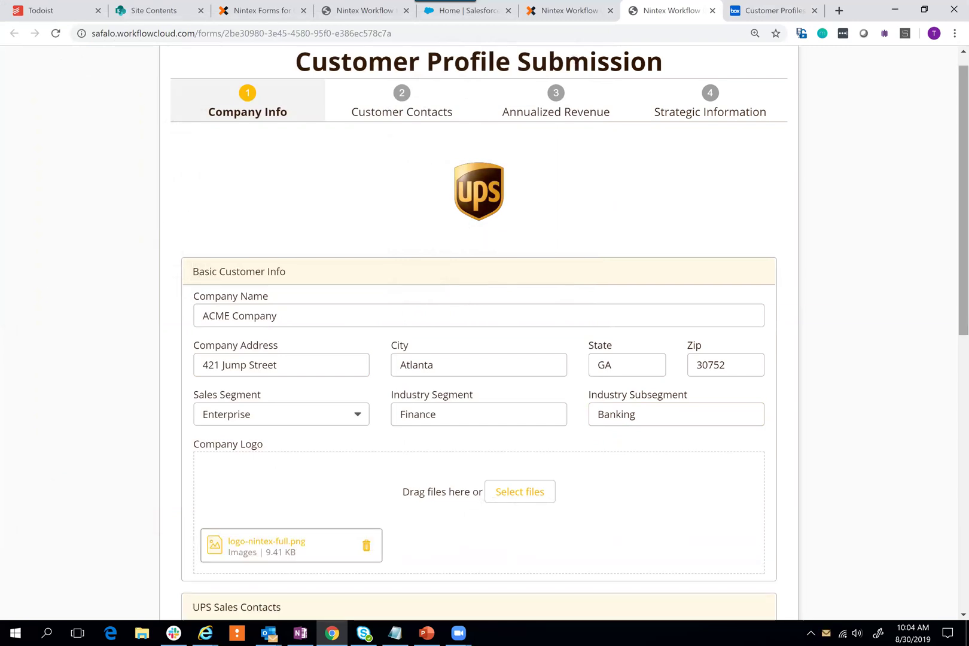
# Mark the Sales District Manager and the Sales Vice President as Face-To-Face contacts
pyautogui.scroll(-7, 964, 198)
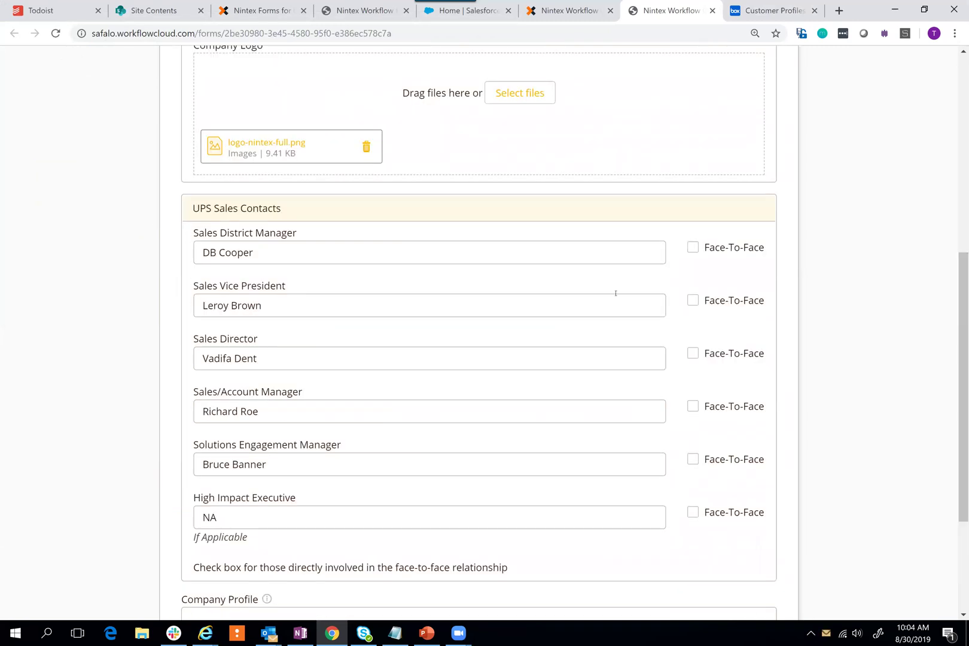
pyautogui.click(693, 253)
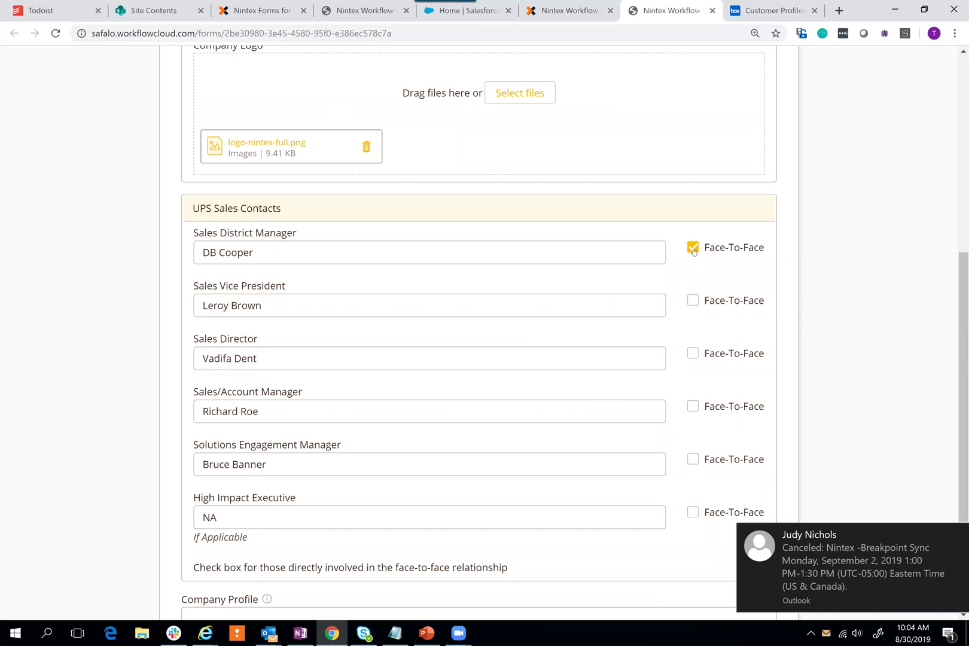
pyautogui.click(696, 304)
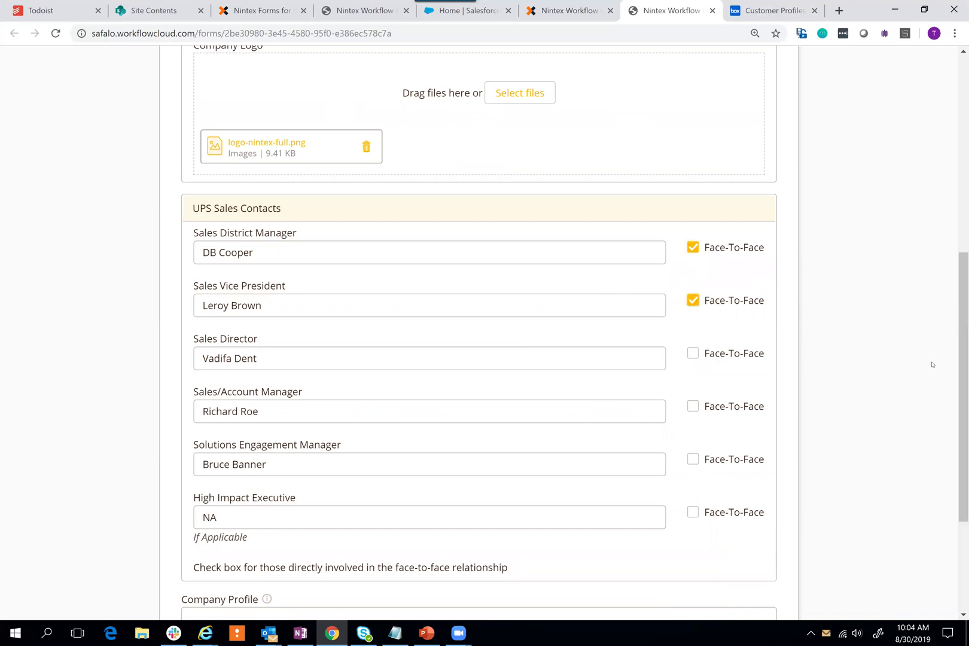
# Enter "Profile for customer" as the company profile and continue to the Customer Contacts page
pyautogui.scroll(-3, 359, 419)
pyautogui.click(332, 454)
pyautogui.write('Profil')
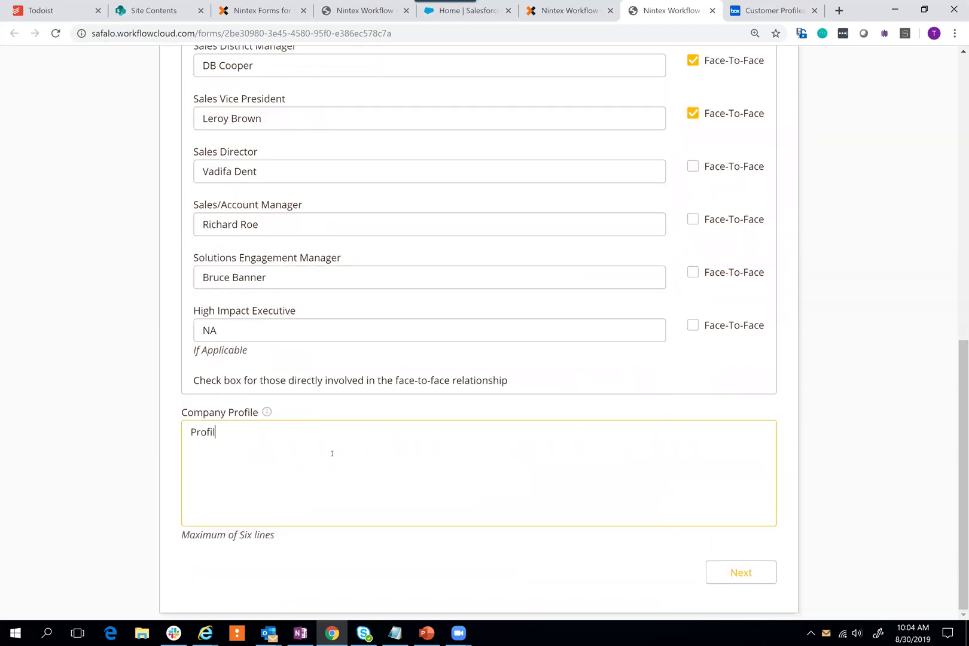
pyautogui.write('e for customer')
pyautogui.click(741, 573)
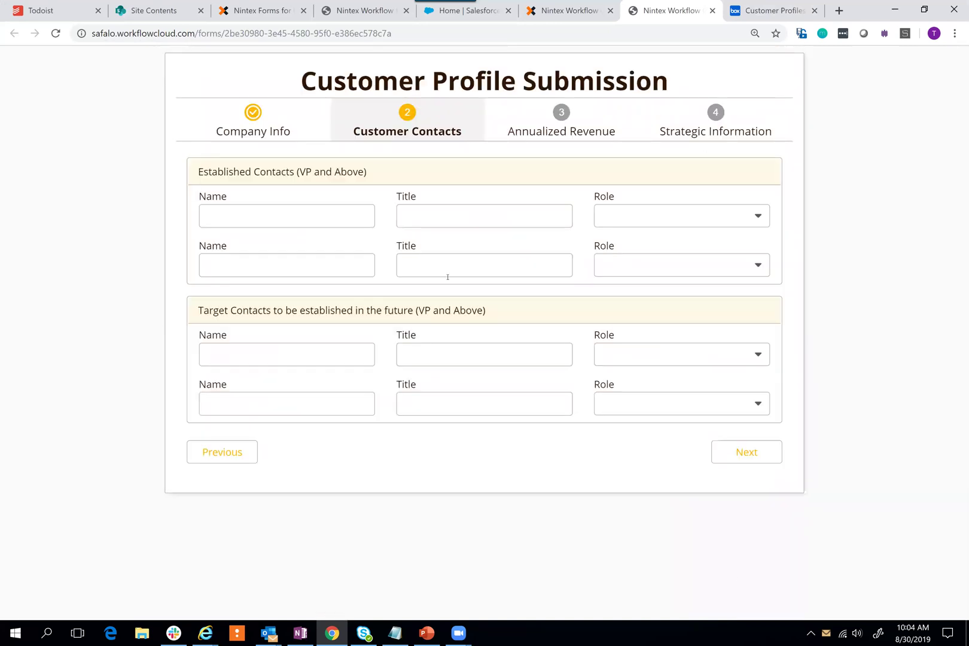
# Fill in the first established contact with the person's full name, the title Manager and the role Decision Maker
pyautogui.click(270, 215)
pyautogui.write('Leroy Brown')
pyautogui.press('Tab')
pyautogui.write('Manager')
pyautogui.click(662, 222)
pyautogui.click(663, 238)
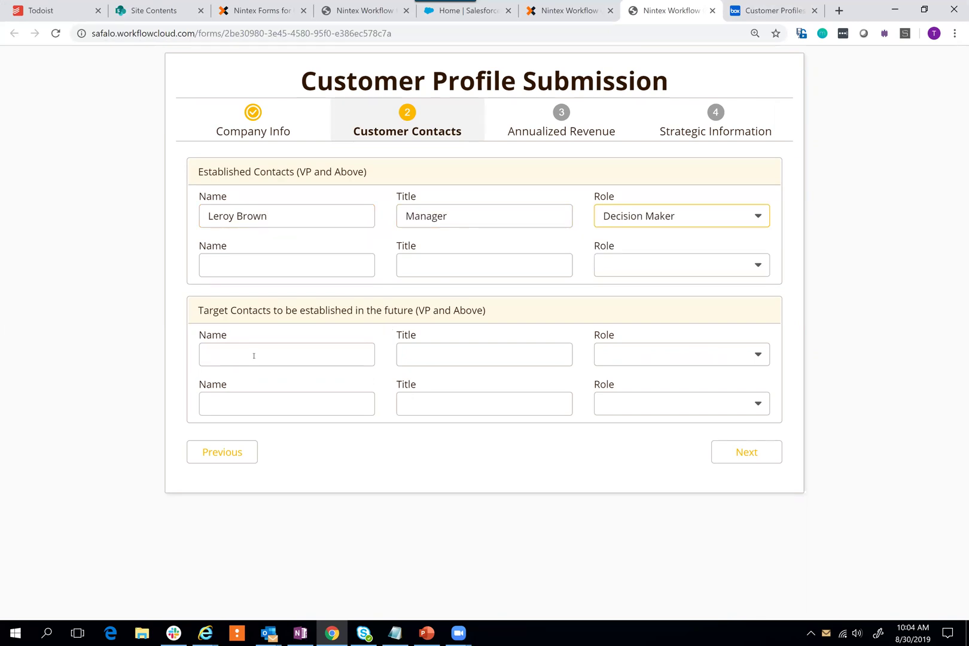
# Fill in the first target contact with the person's full name, title Manager and role Influencer, and continue to the Annualized Revenue page
pyautogui.write('B')
pyautogui.press('BackSpace')
pyautogui.write('DB Cooper')
pyautogui.press('Tab')
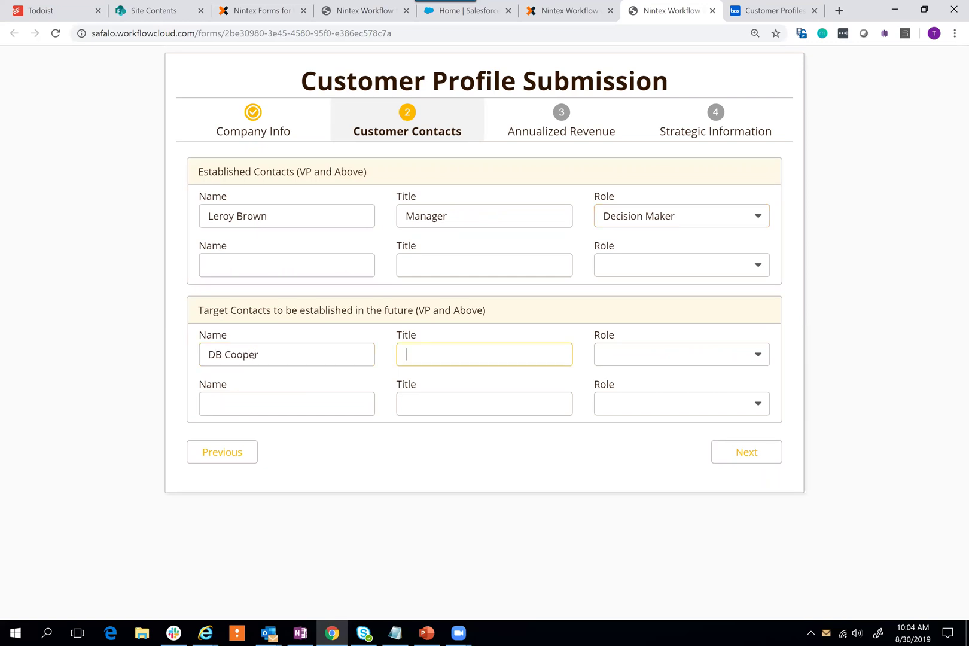
pyautogui.write('Manager')
pyautogui.press('Tab')
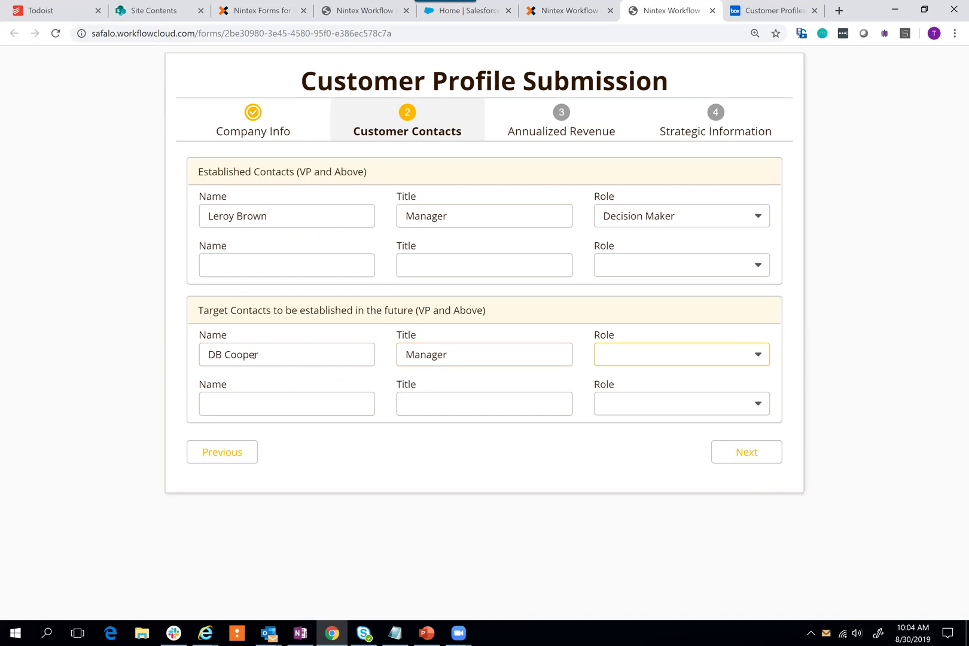
pyautogui.click(658, 361)
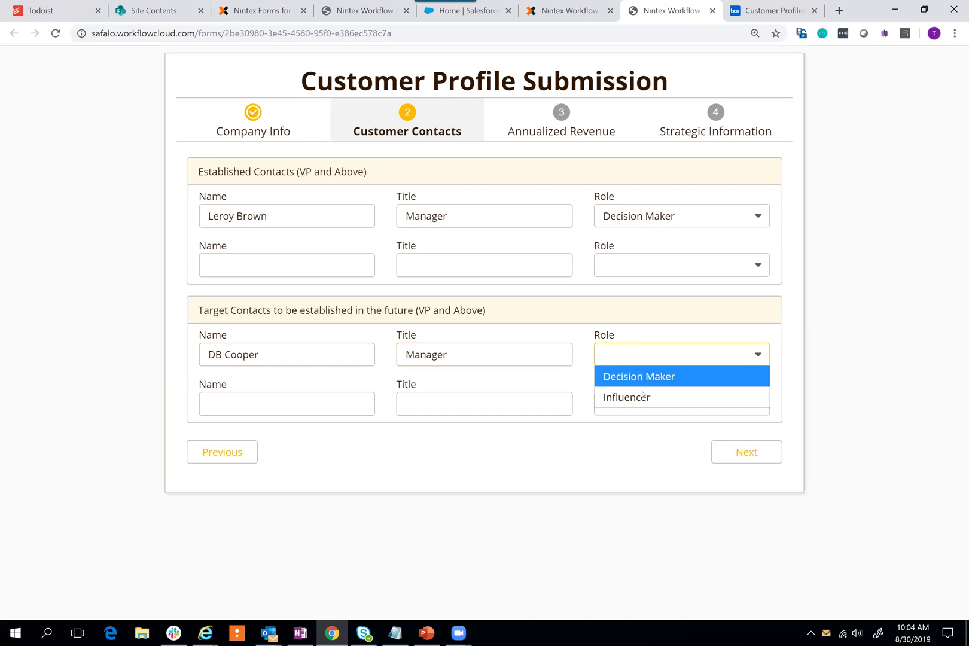
pyautogui.click(644, 397)
pyautogui.click(742, 452)
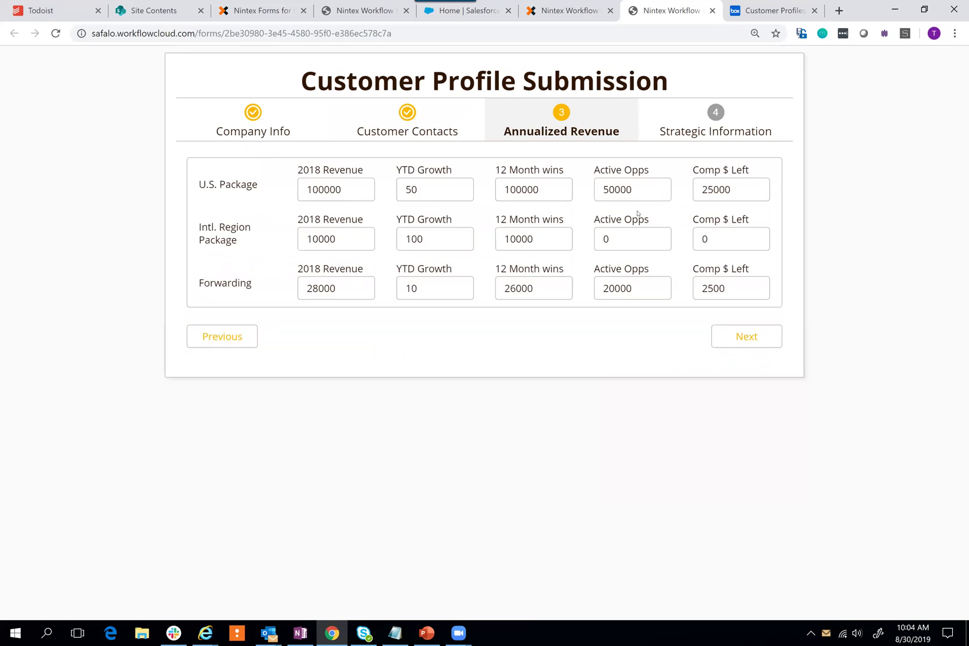
# On the Strategic Information page, enter "Summary" as the relationship summary and "Talking Points" as the talking points, and submit the form
pyautogui.click(742, 334)
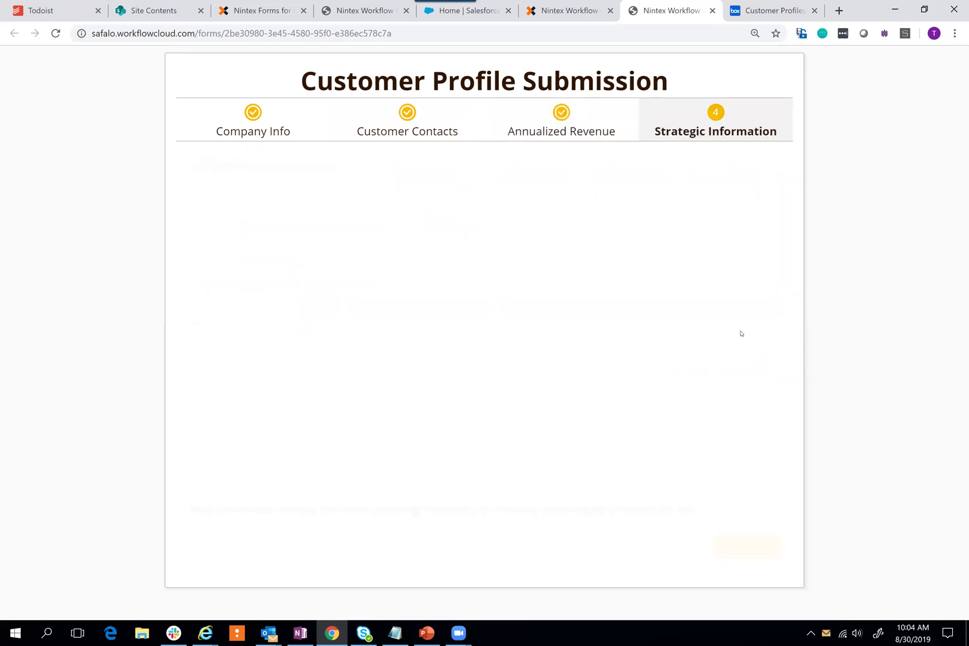
pyautogui.write('Summary')
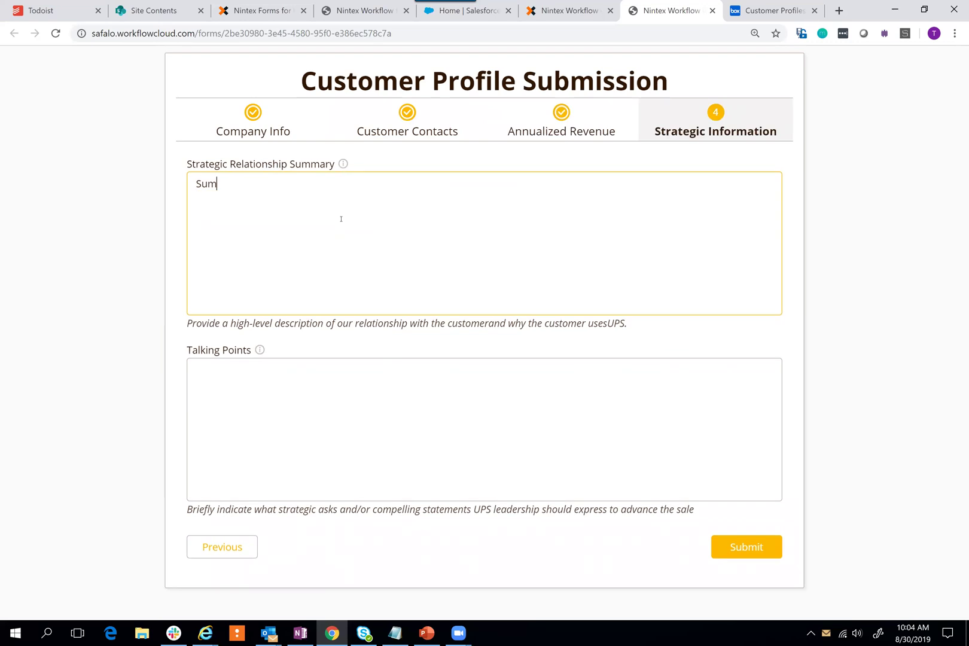
pyautogui.press('Tab')
pyautogui.write('Talki')
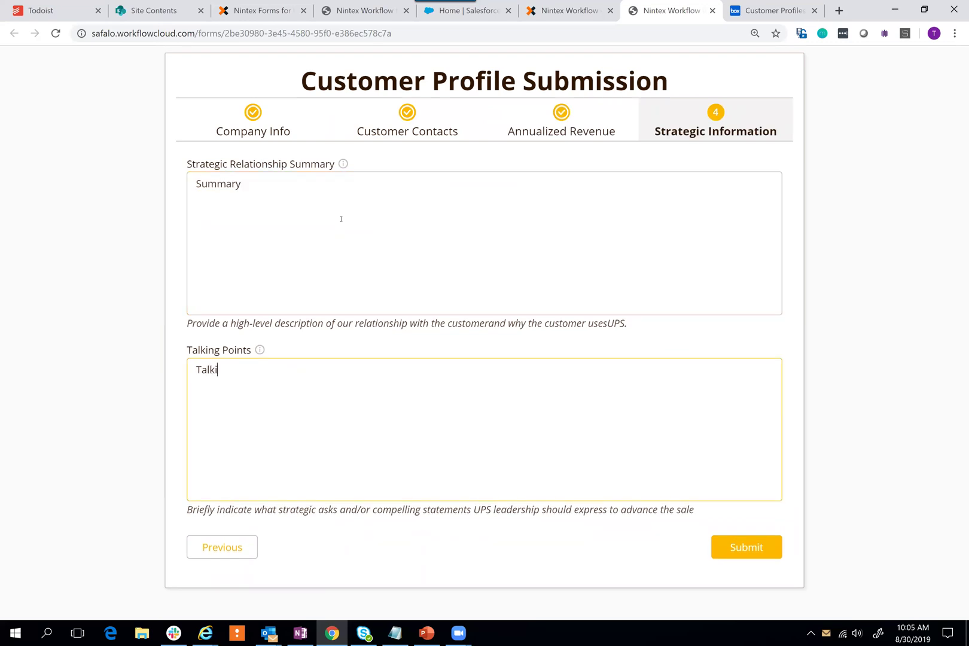
pyautogui.write('ng Points')
pyautogui.click(740, 548)
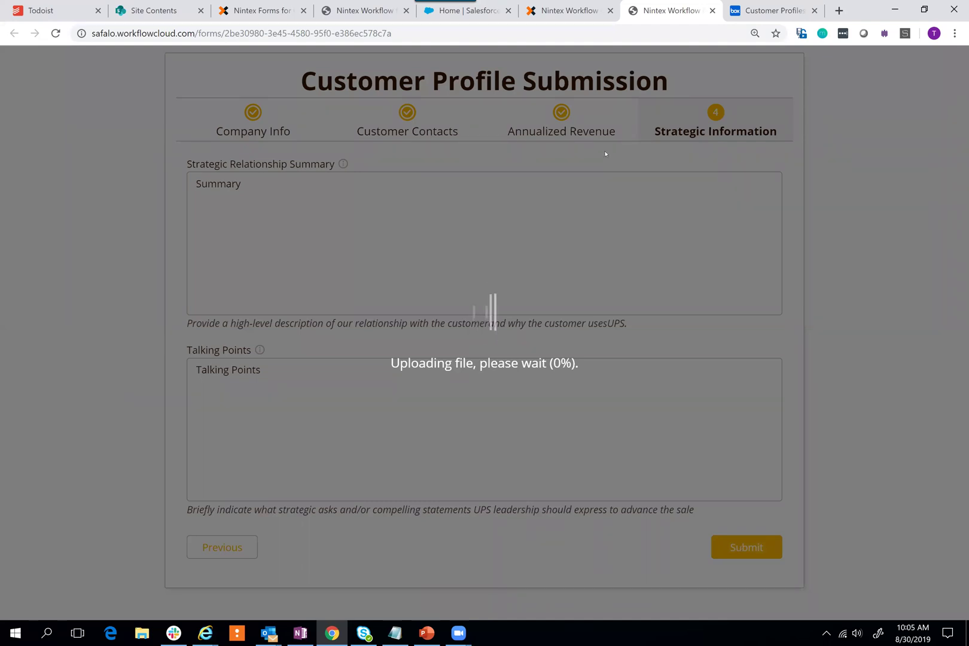
# Switch to Salesforce, launch the Sales app and display its list of accounts
pyautogui.click(502, 20)
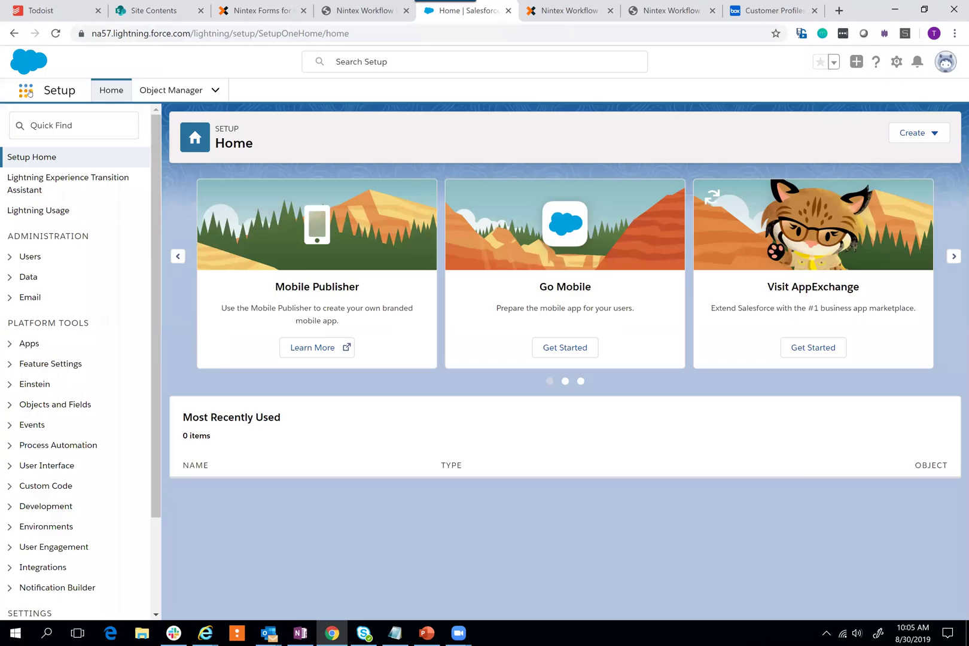
pyautogui.click(26, 91)
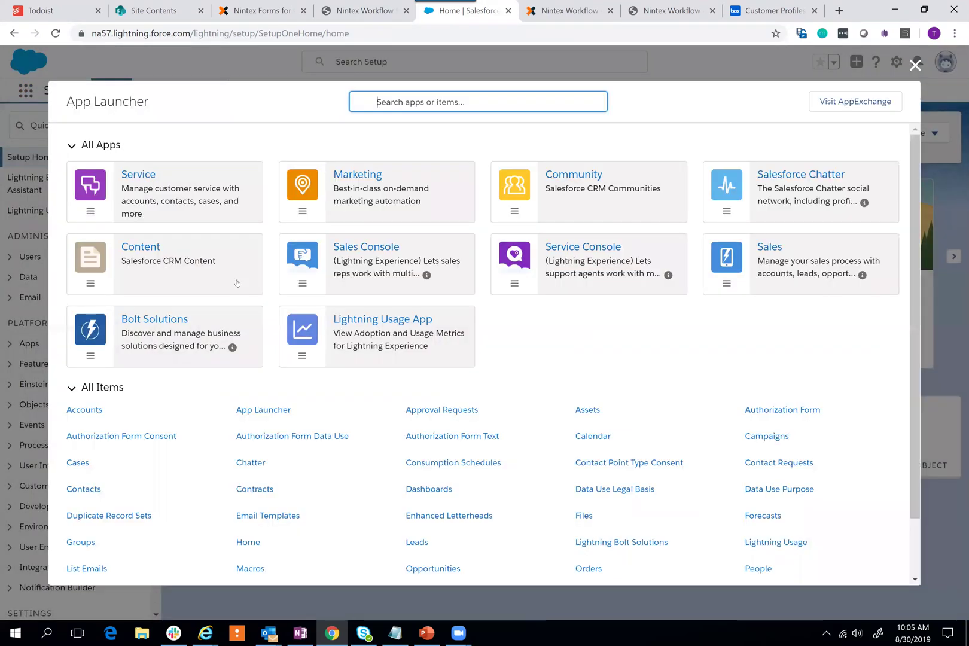
pyautogui.click(766, 246)
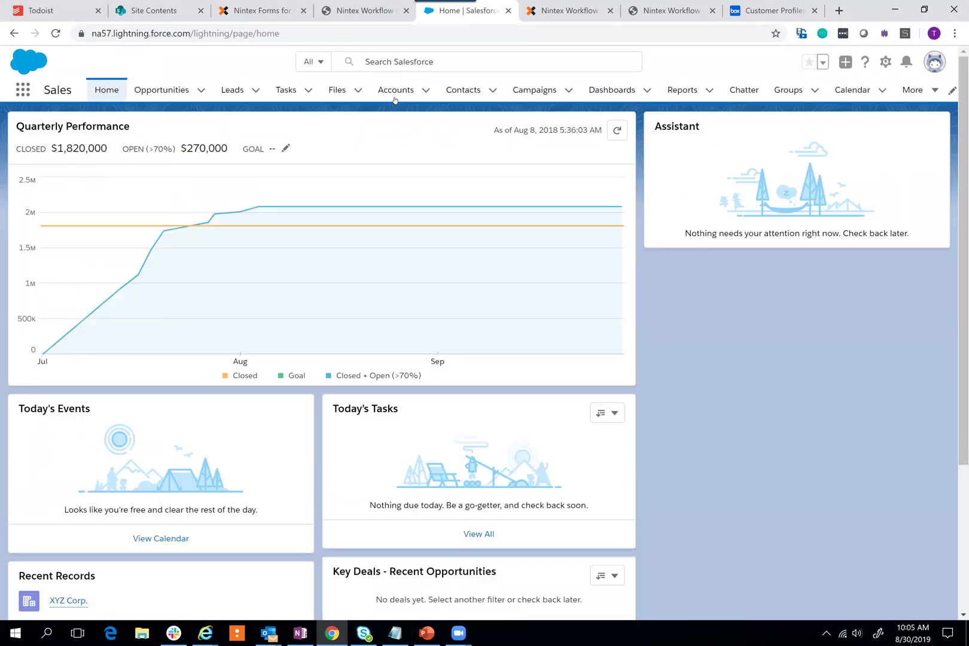
pyautogui.click(400, 91)
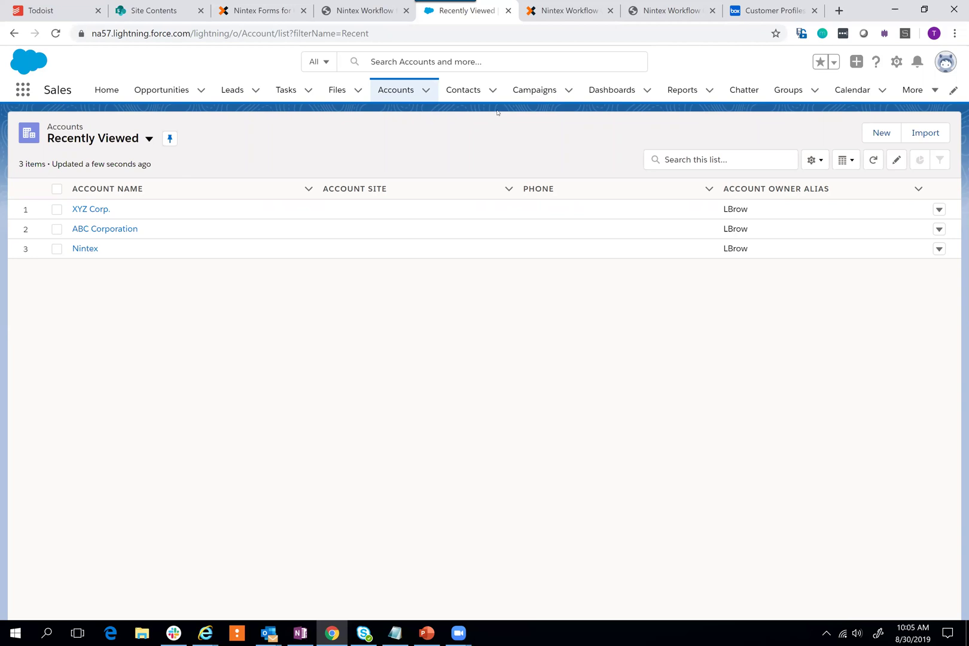
# Check the files in the Customer Profiles folder in Box and return to the Salesforce accounts list
pyautogui.click(781, 8)
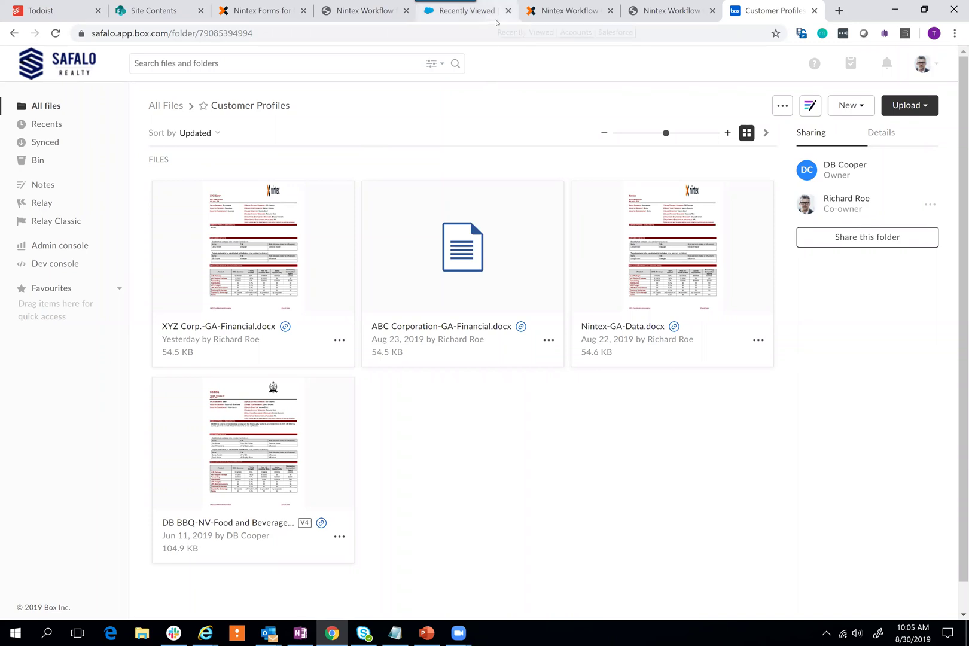
pyautogui.click(466, 11)
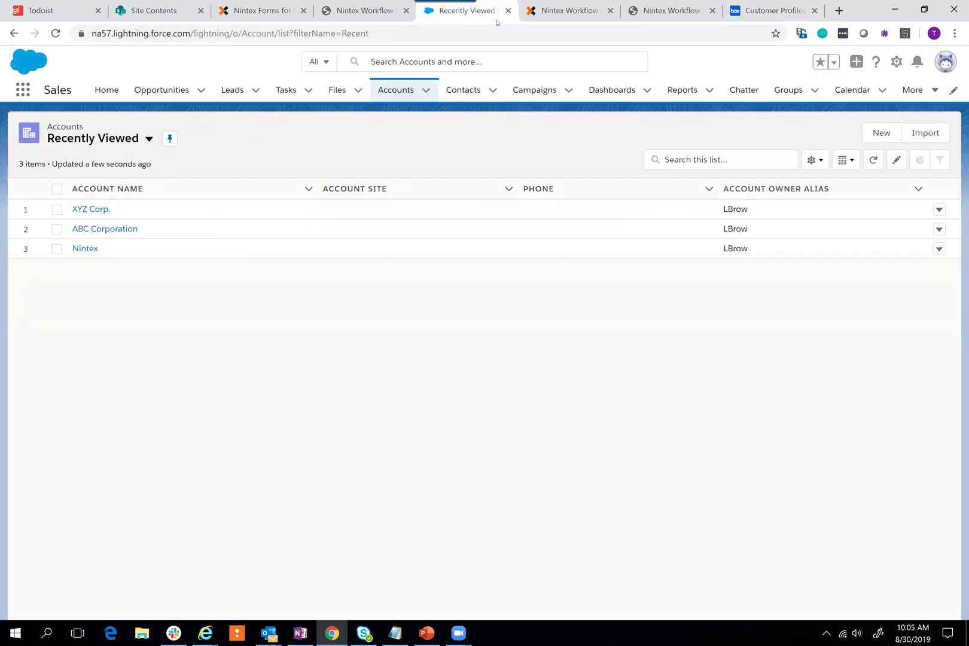
# Refresh the Salesforce accounts list, open the ACME Company account and check its details and related records
pyautogui.click(56, 34)
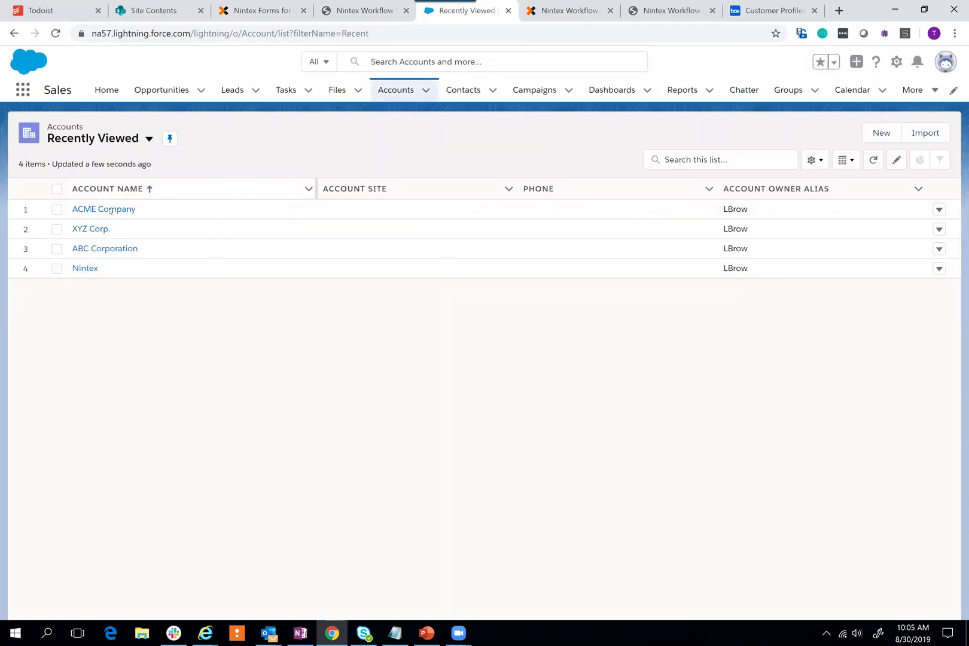
pyautogui.click(111, 209)
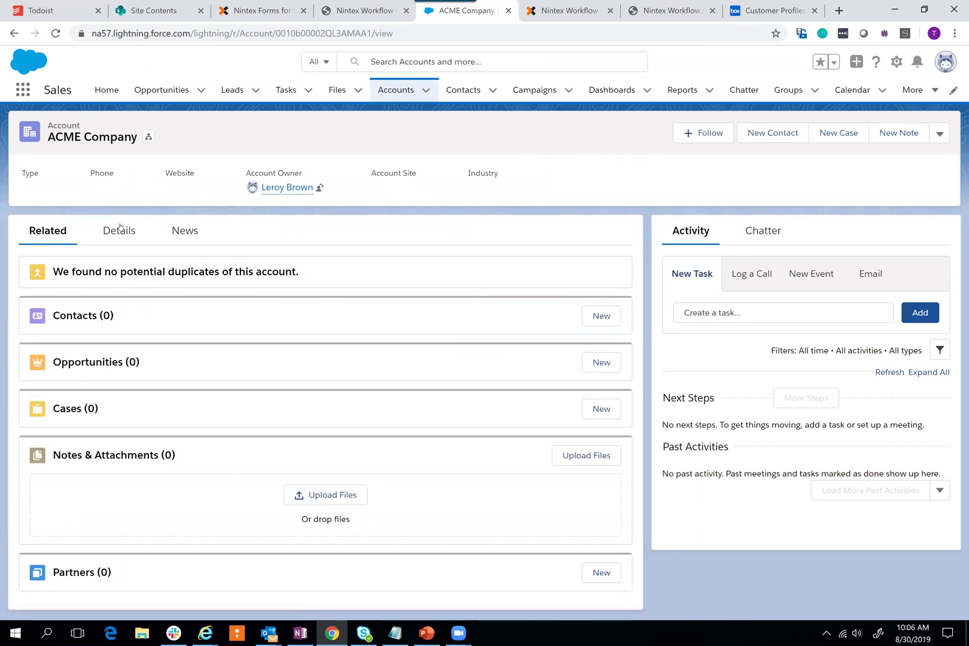
pyautogui.click(120, 231)
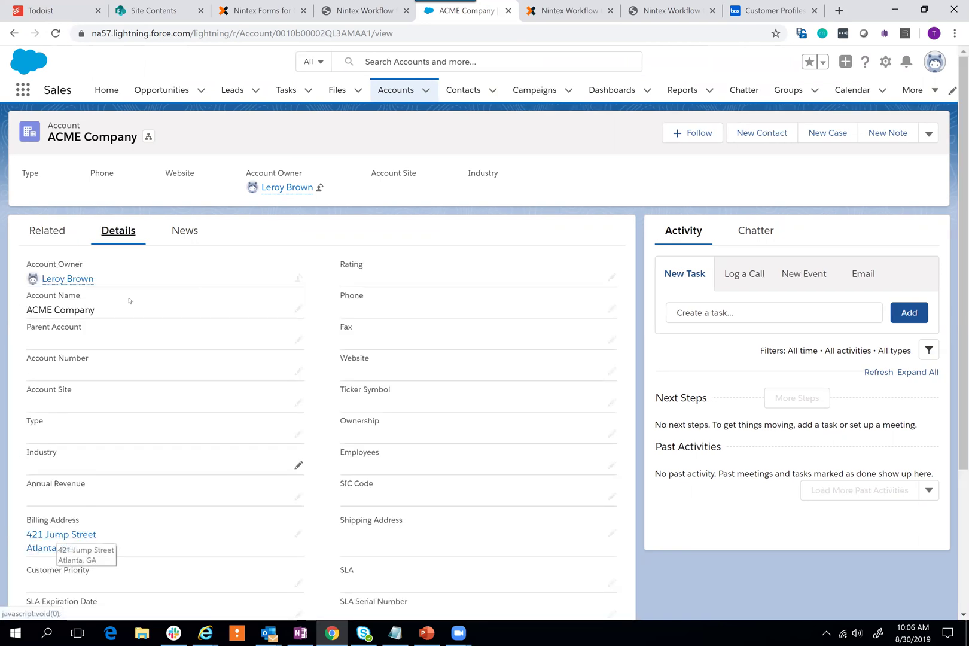
pyautogui.click(55, 236)
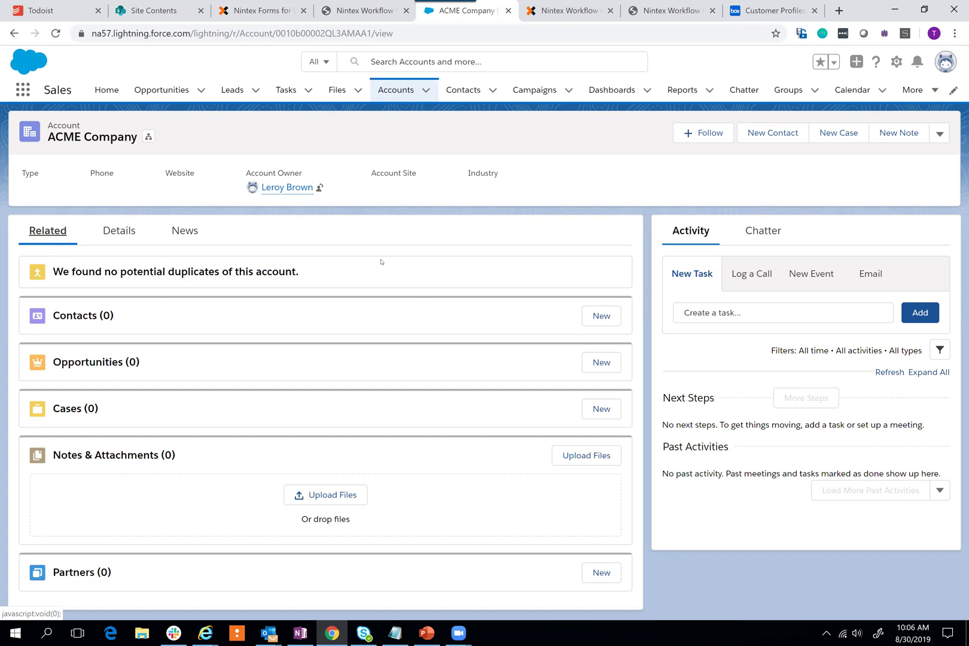
# Switch to Box, refresh the Customer Profiles folder and open ACME Company-GA-Finance.docx to examine the generated profile
pyautogui.click(761, 16)
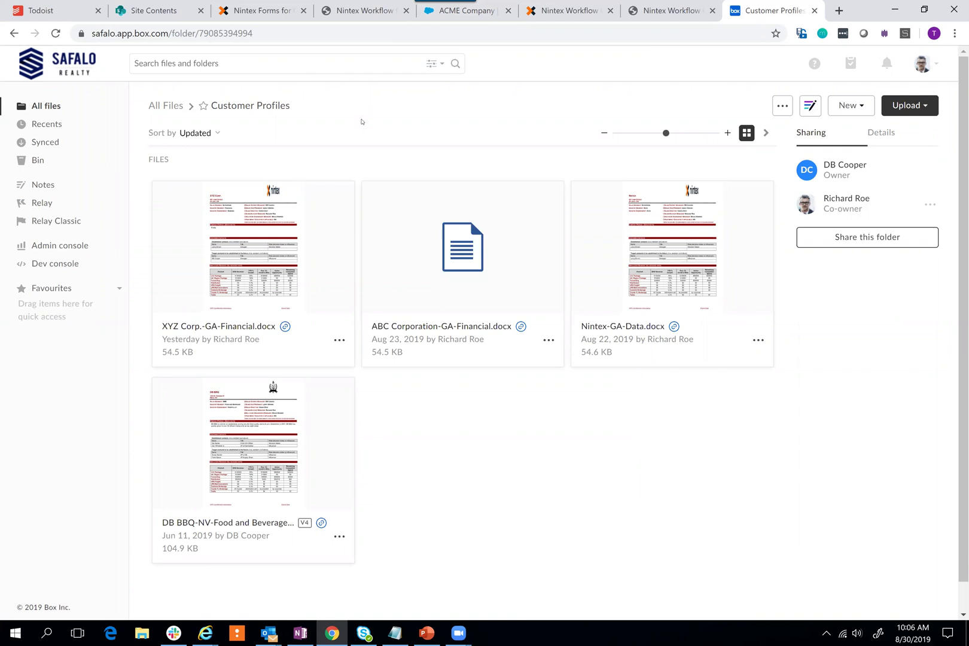
pyautogui.click(56, 34)
pyautogui.click(57, 36)
pyautogui.click(57, 33)
pyautogui.click(55, 35)
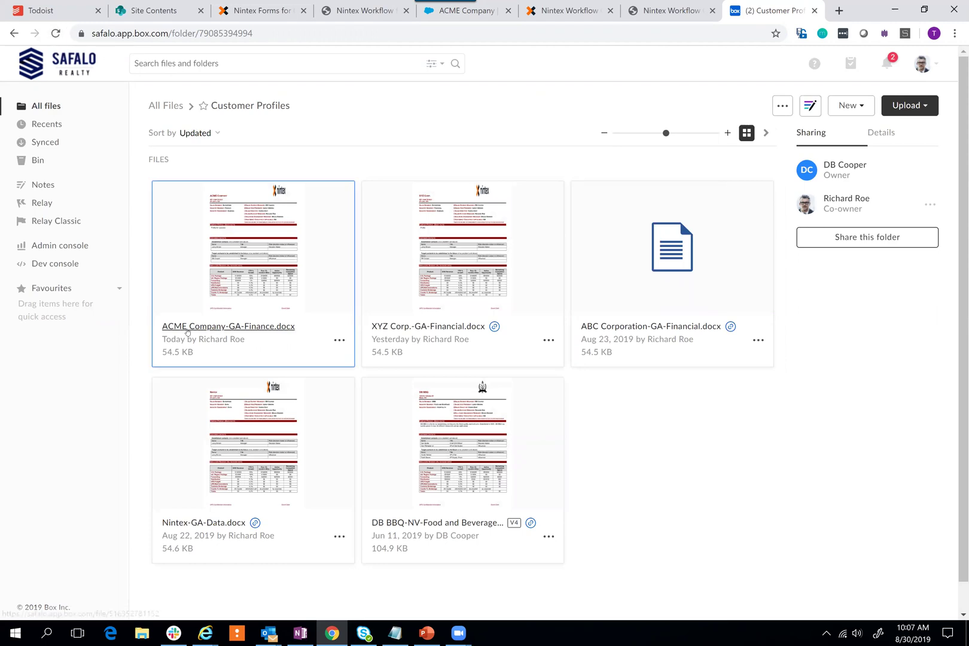
pyautogui.click(214, 331)
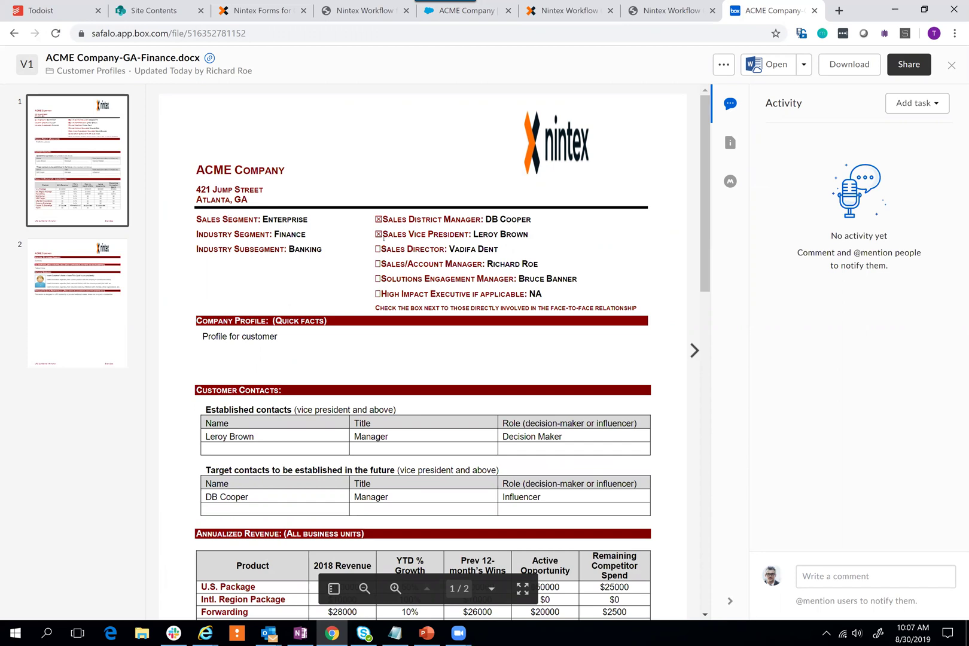
pyautogui.moveTo(706, 283)
pyautogui.mouseDown()
pyautogui.moveTo(718, 364)
pyautogui.moveTo(710, 487)
pyautogui.moveTo(694, 419)
pyautogui.moveTo(688, 275)
pyautogui.mouseUp()
# Switch to the Outlook inbox, open the "DOS ACME Company Profile Review" email and view its linked Box document
pyautogui.moveTo(271, 637)
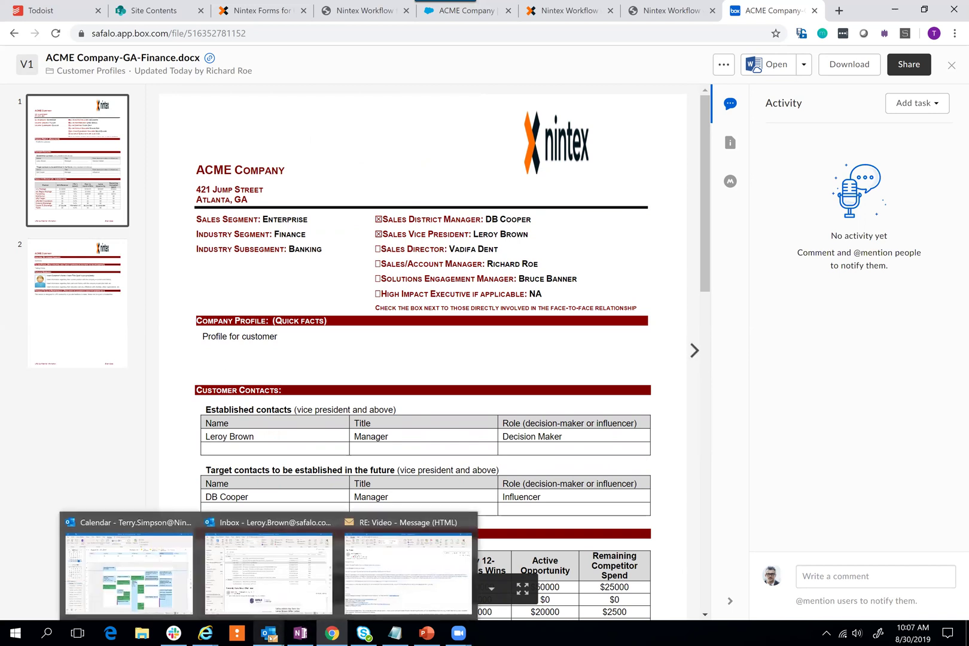
pyautogui.click(269, 568)
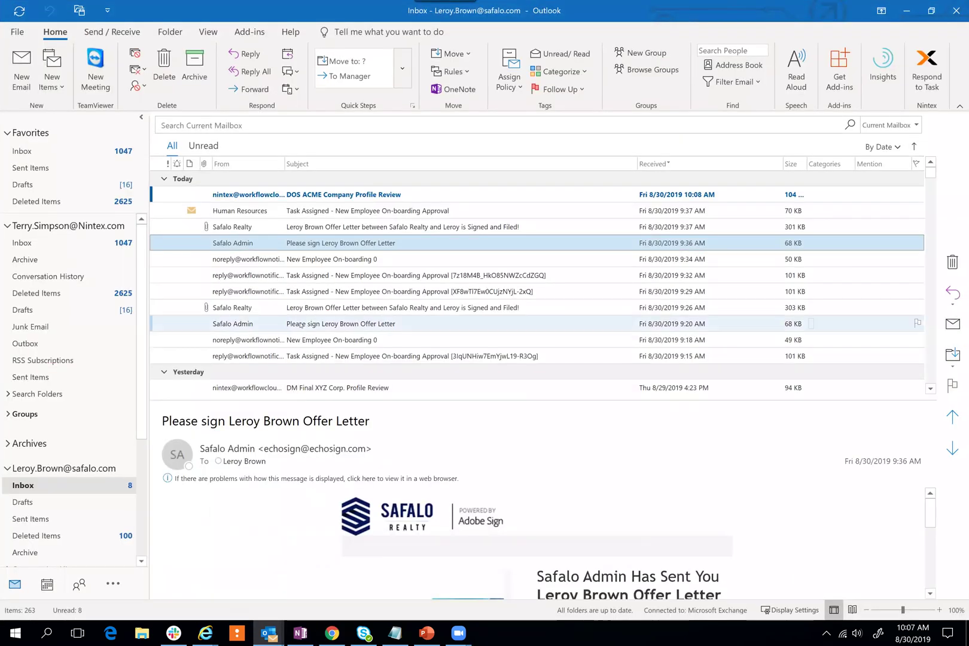
pyautogui.click(342, 195)
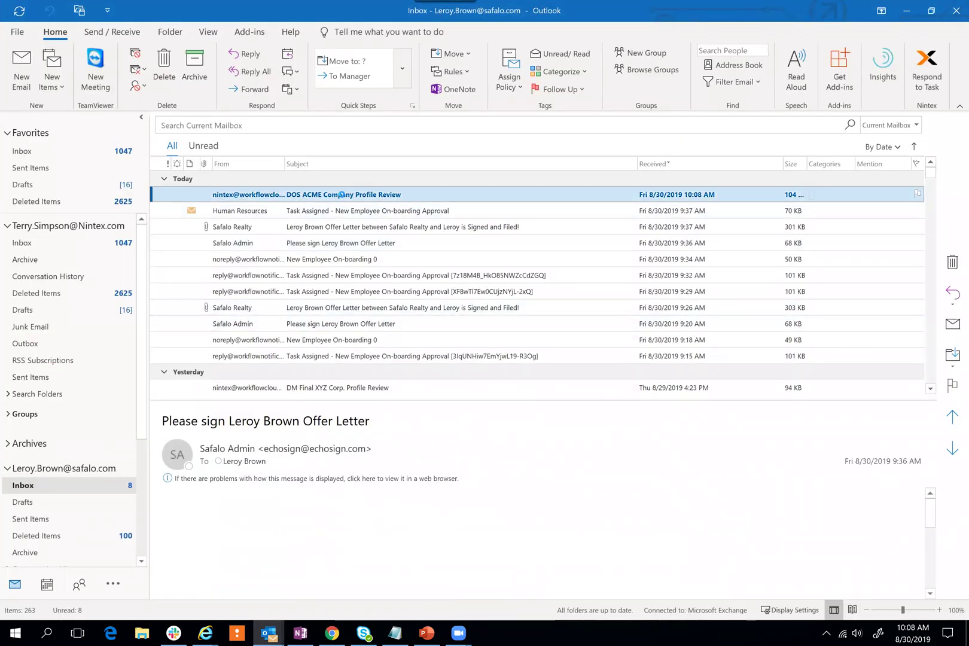
pyautogui.doubleClick(341, 194)
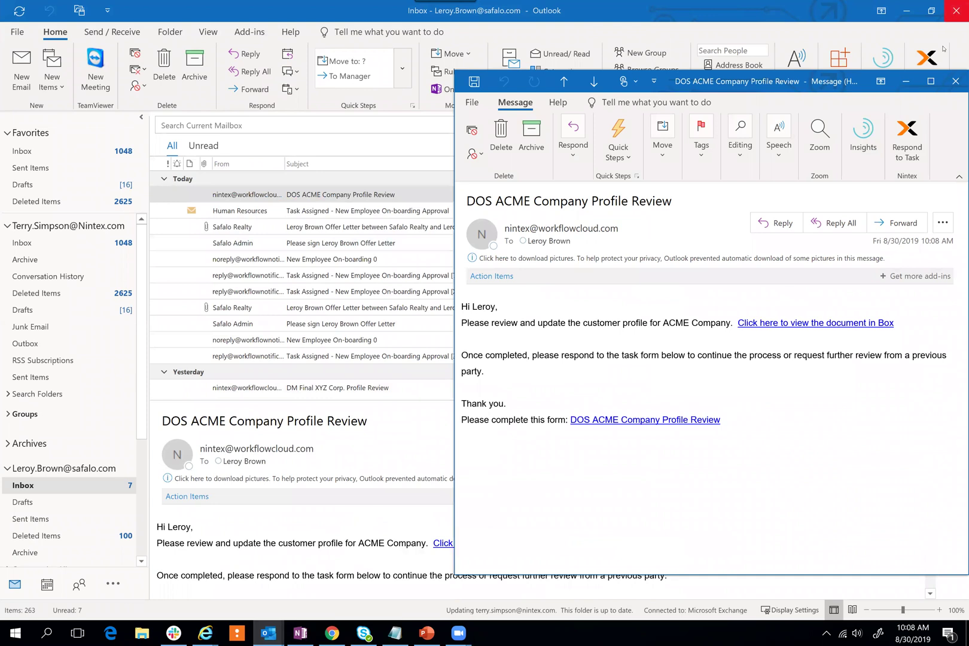
pyautogui.click(931, 81)
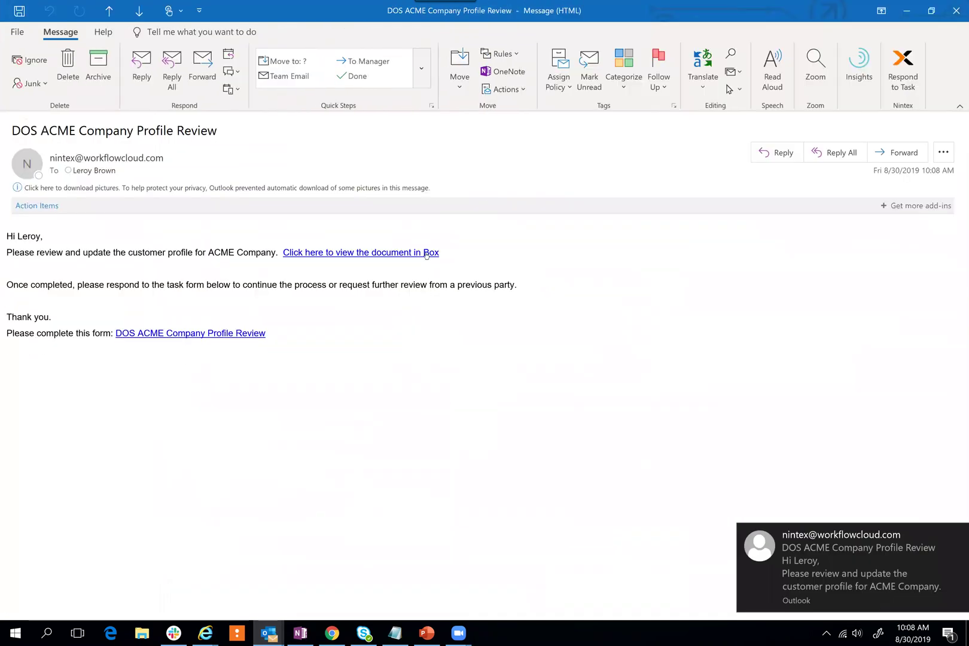
pyautogui.click(426, 255)
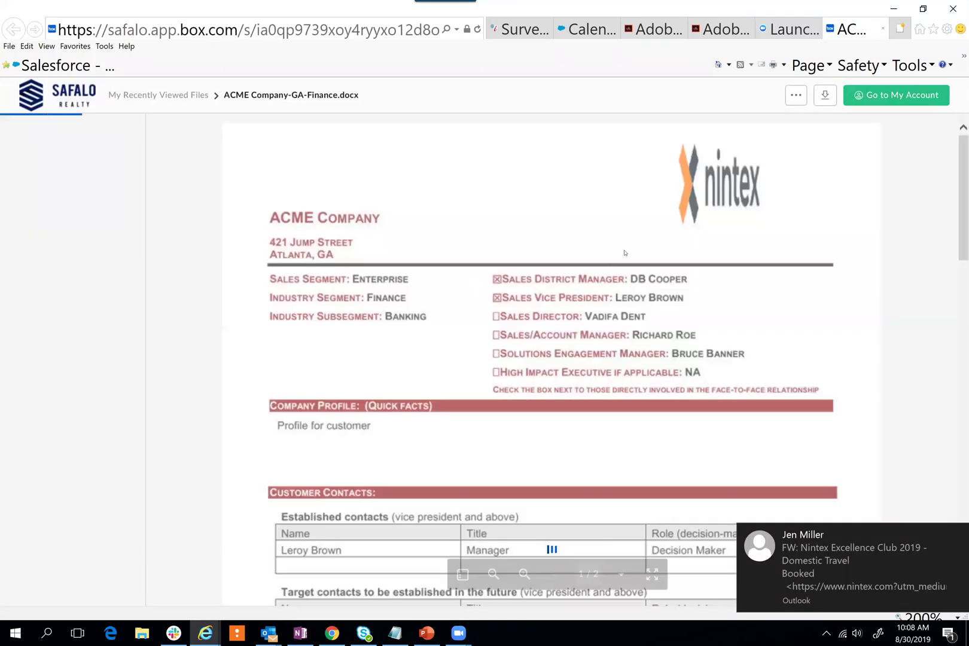
pyautogui.click(894, 7)
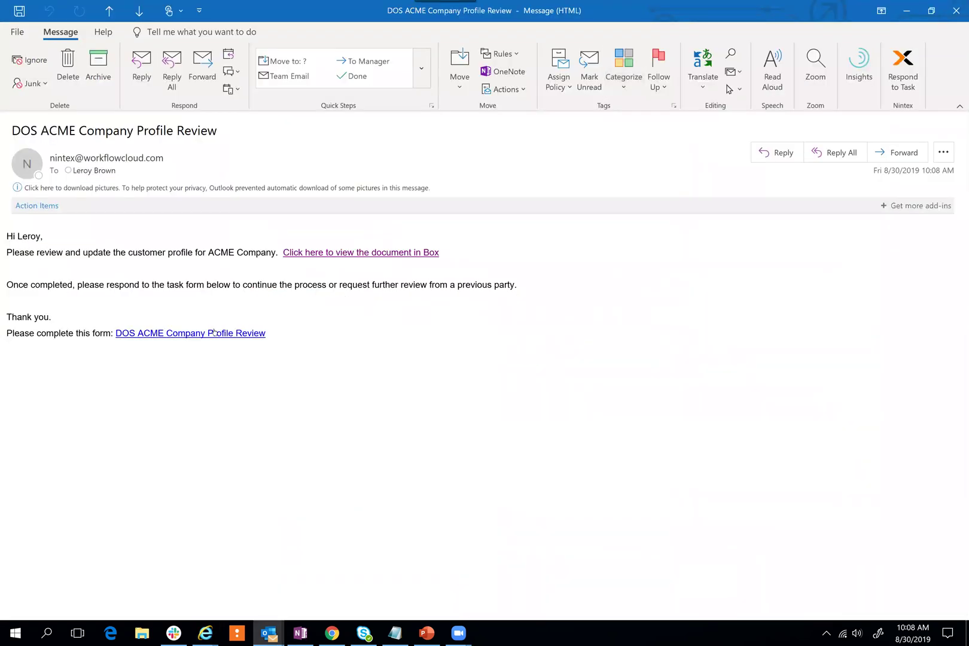
# Open the review form linked in the DOS ACME Company Profile Review email, submit it, and close the email
pyautogui.click(214, 333)
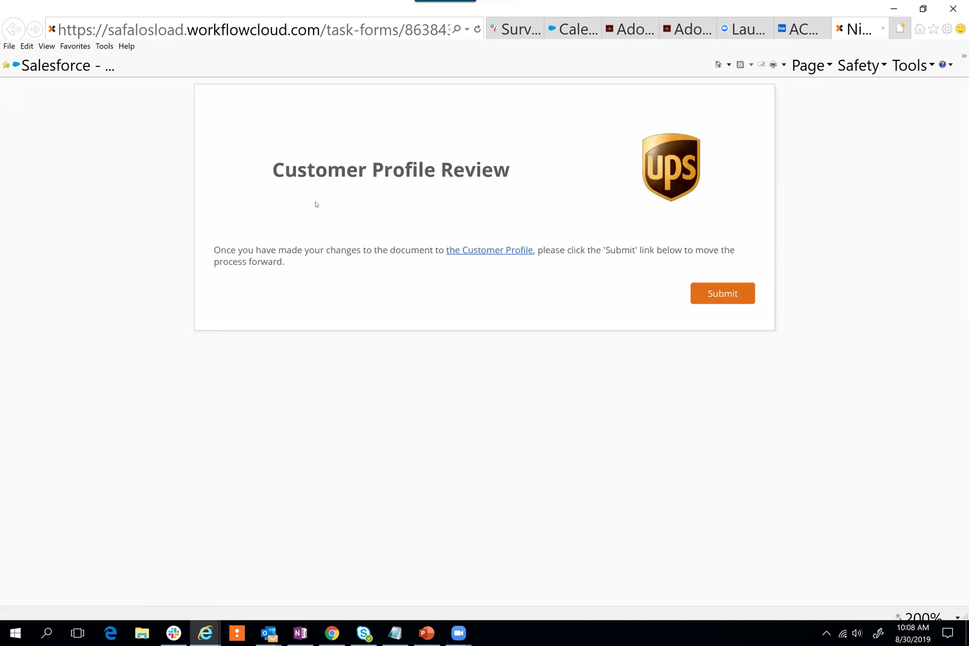
pyautogui.click(712, 294)
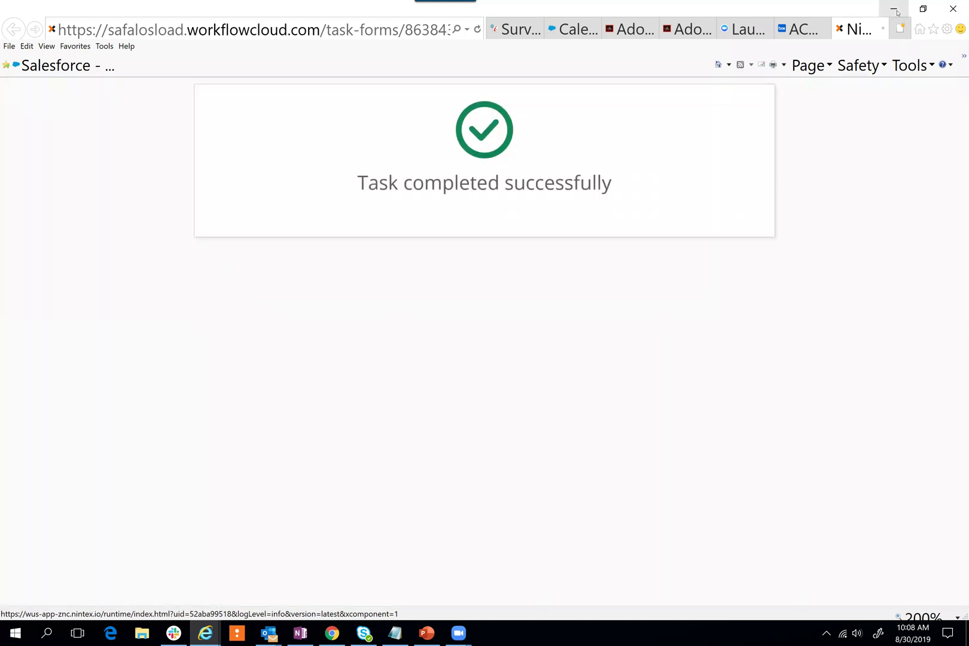
pyautogui.click(896, 10)
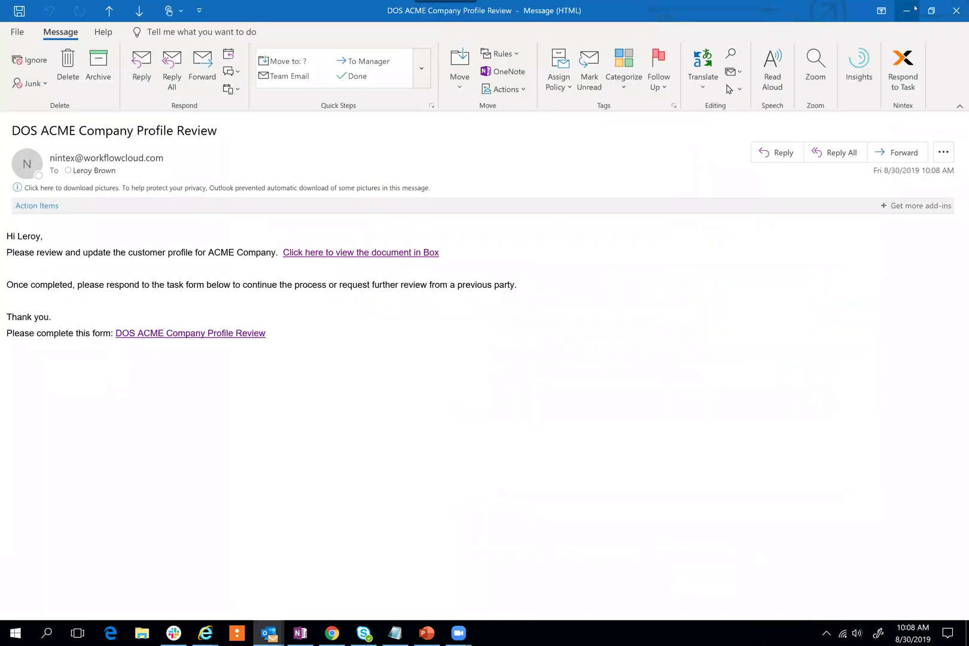
pyautogui.click(957, 10)
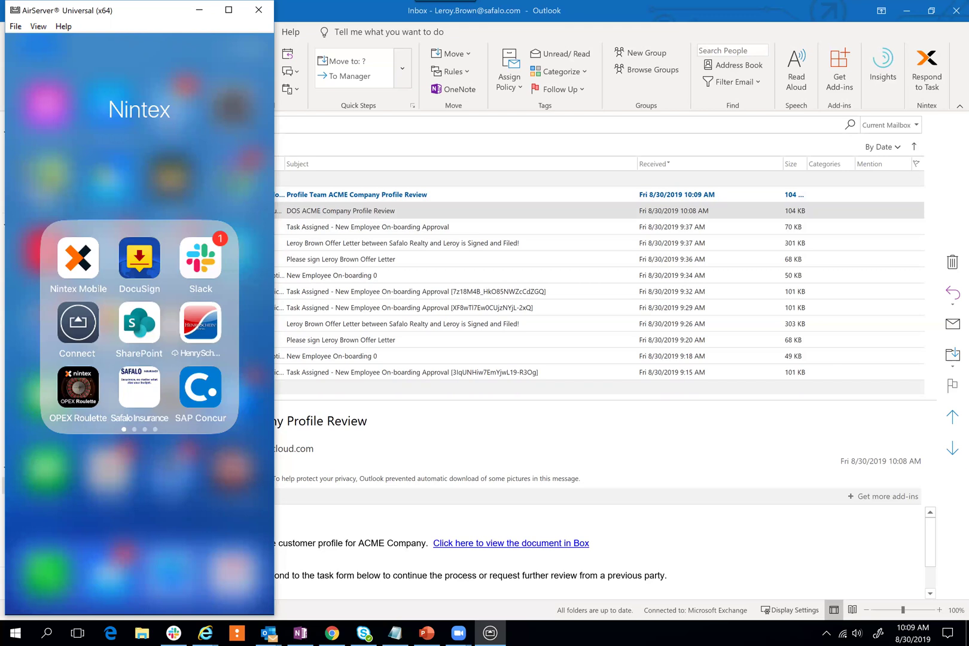
# In Nintex Mobile, examine the Reject and Approve outcomes of the Credit Check / KYC Request task, then discard the changes
pyautogui.click(78, 258)
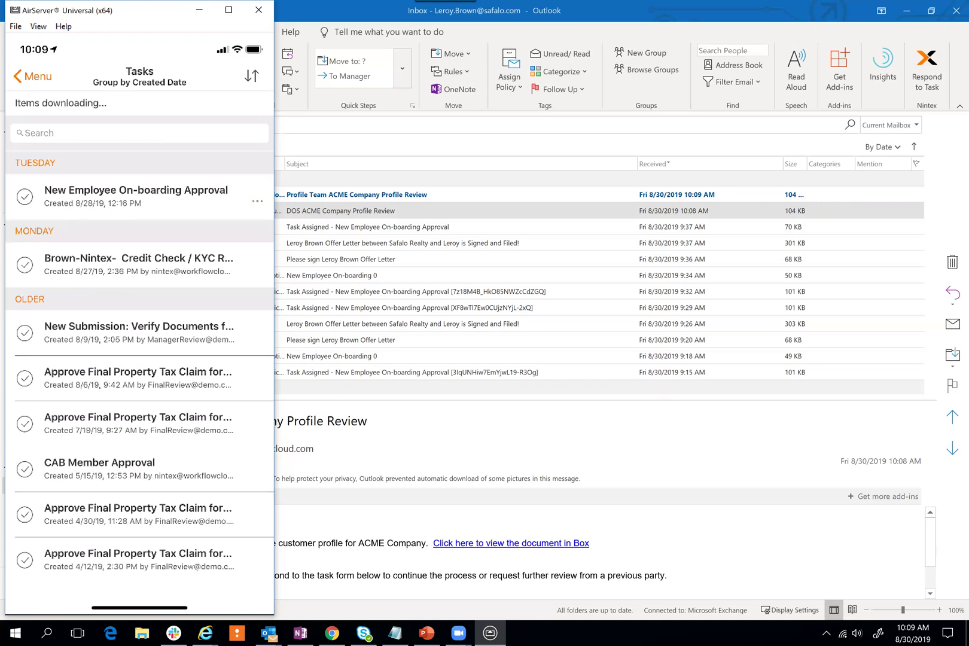
pyautogui.click(138, 264)
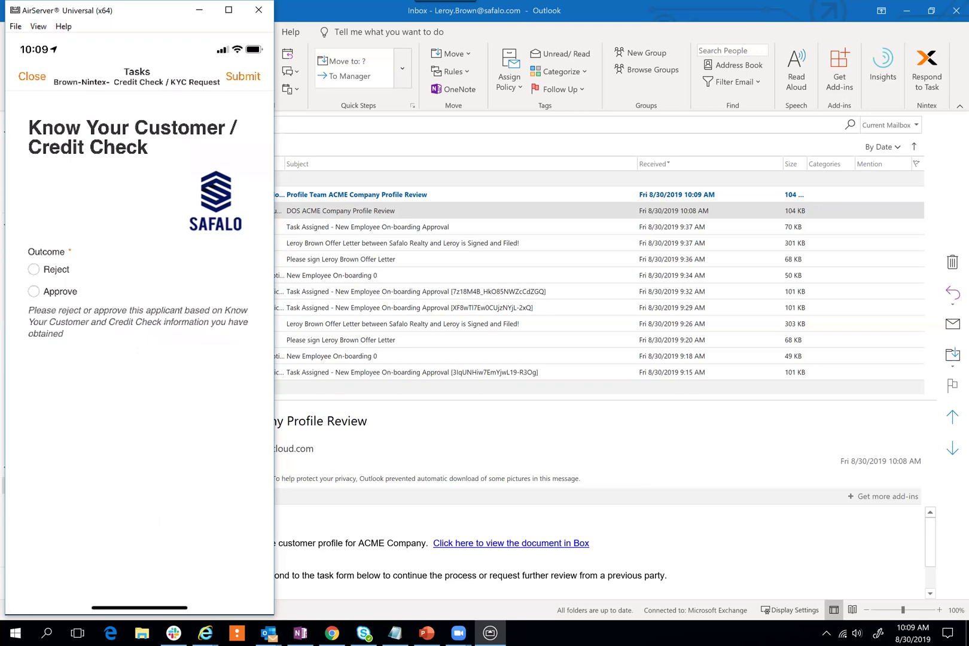
pyautogui.click(34, 270)
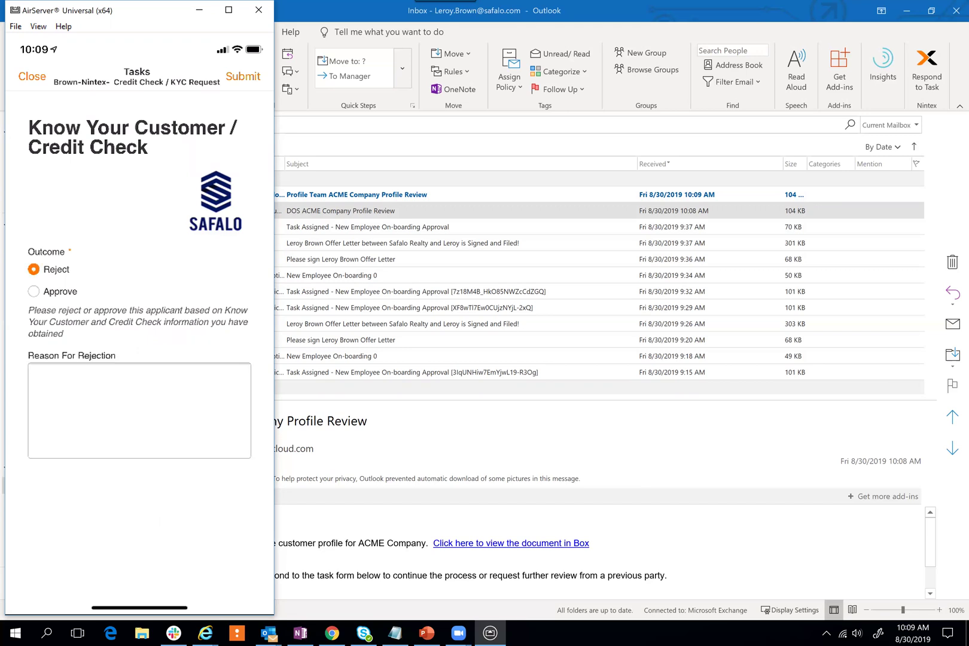
pyautogui.click(34, 292)
pyautogui.click(34, 269)
pyautogui.click(32, 76)
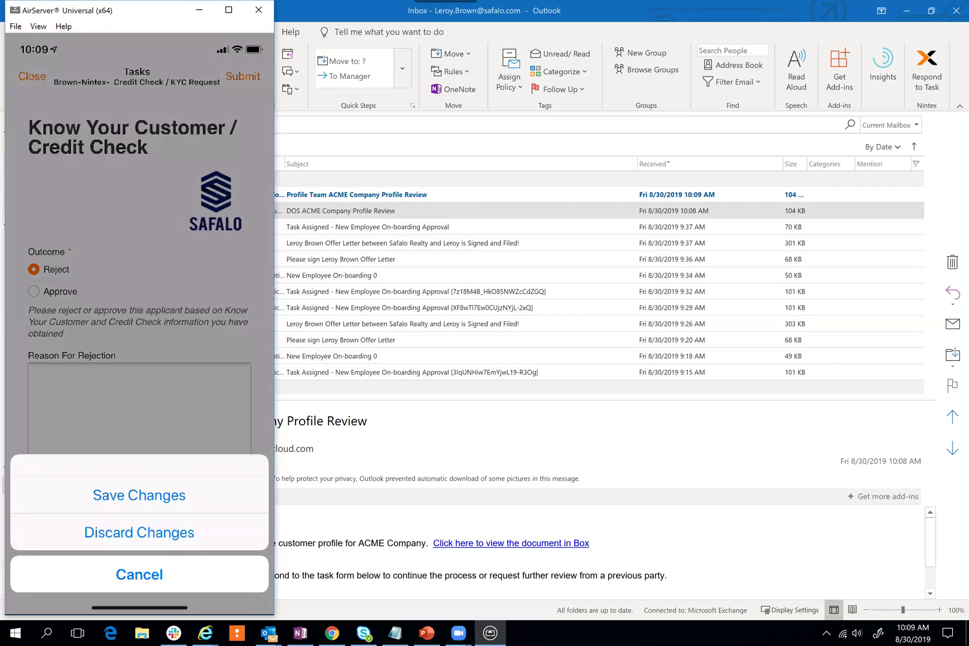
pyautogui.click(140, 532)
# Display the Forms list in Nintex Mobile and look through the available forms, including UPS Customer Profile
pyautogui.click(35, 76)
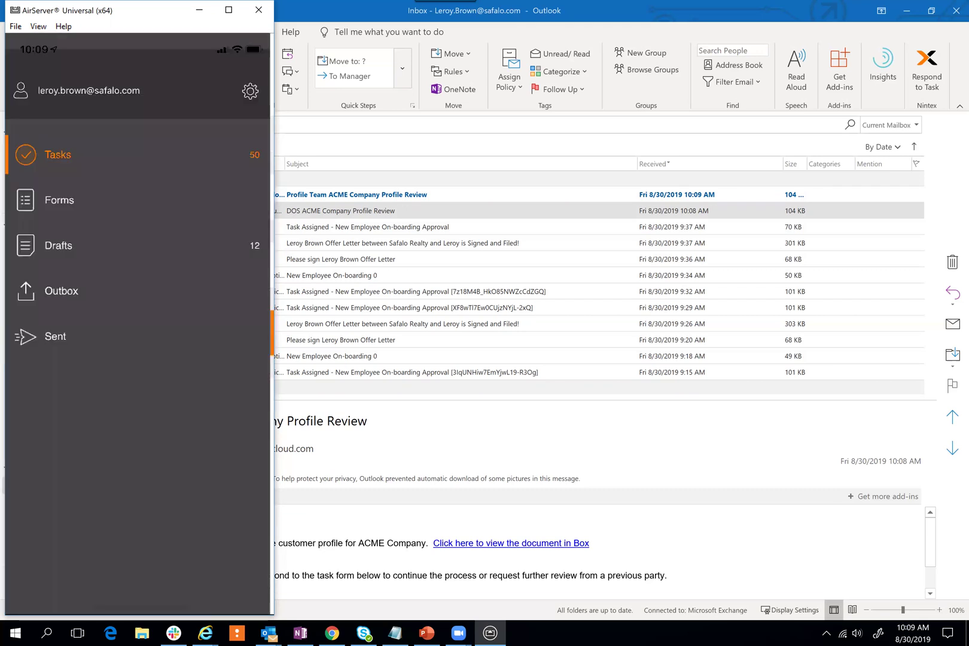
pyautogui.click(59, 200)
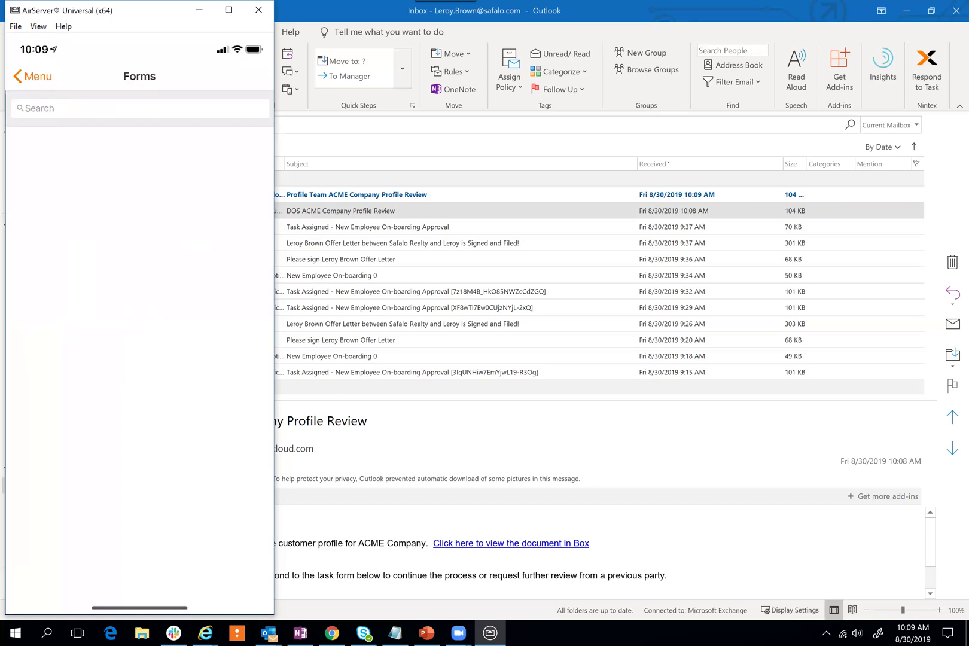
pyautogui.scroll(-15, 140, 359)
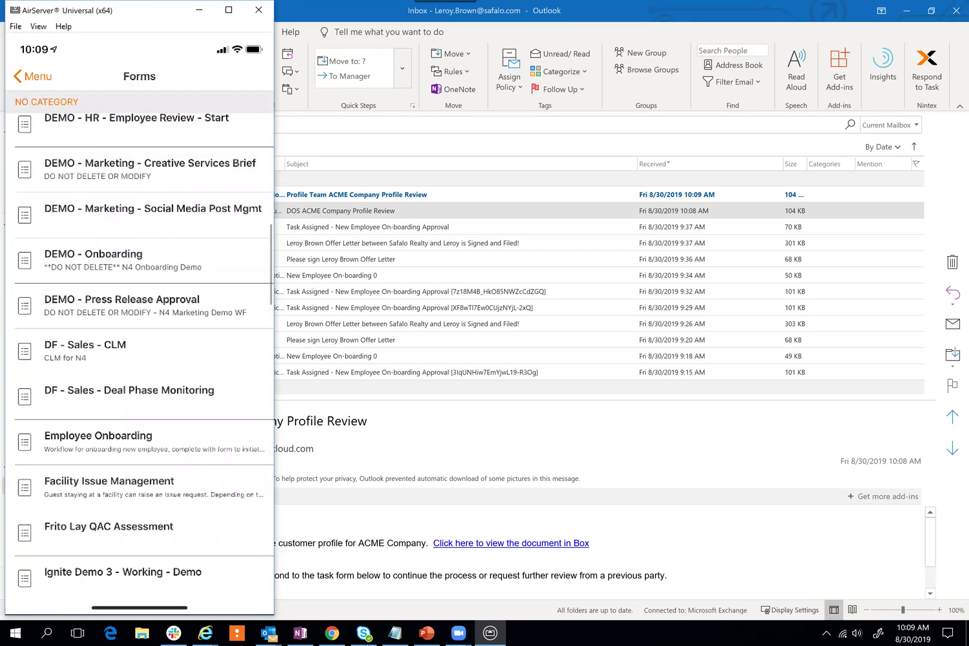
pyautogui.scroll(-15, 139, 359)
pyautogui.scroll(-15, 139, 359)
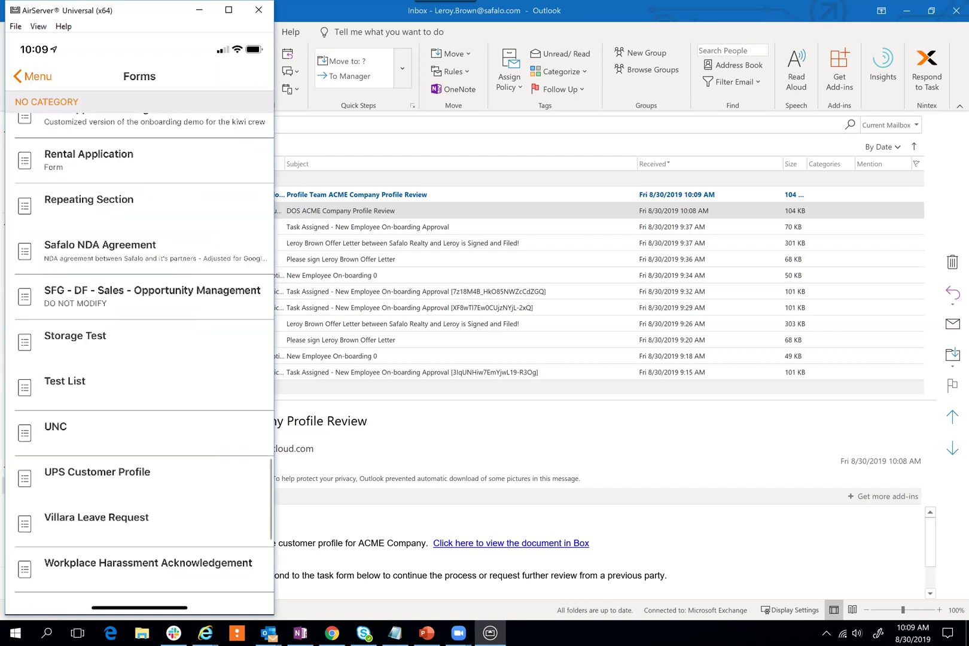
pyautogui.scroll(-3, 139, 359)
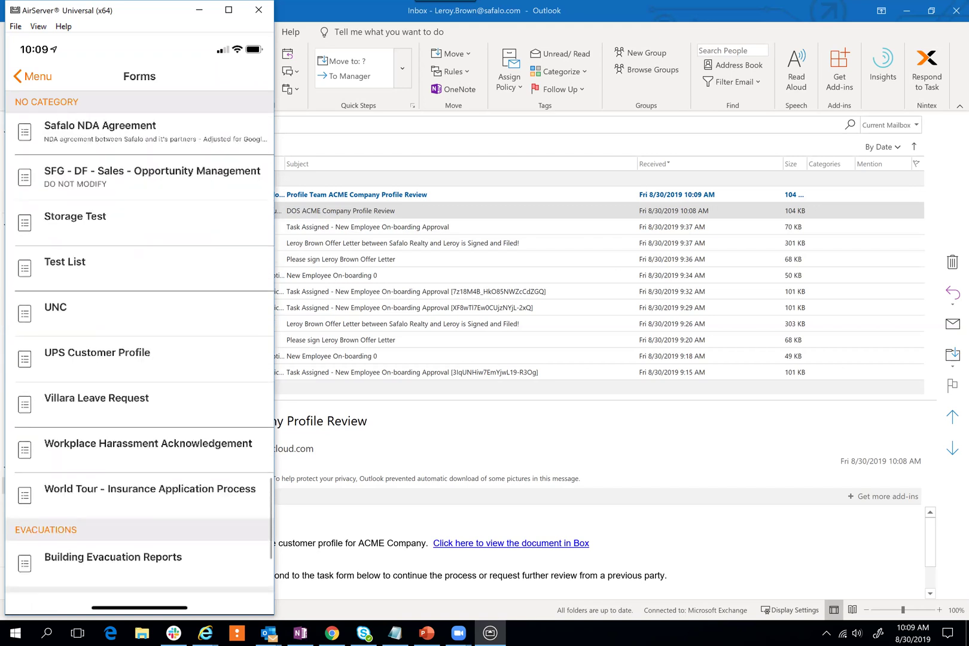
pyautogui.scroll(10, 140, 359)
pyautogui.scroll(5, 140, 359)
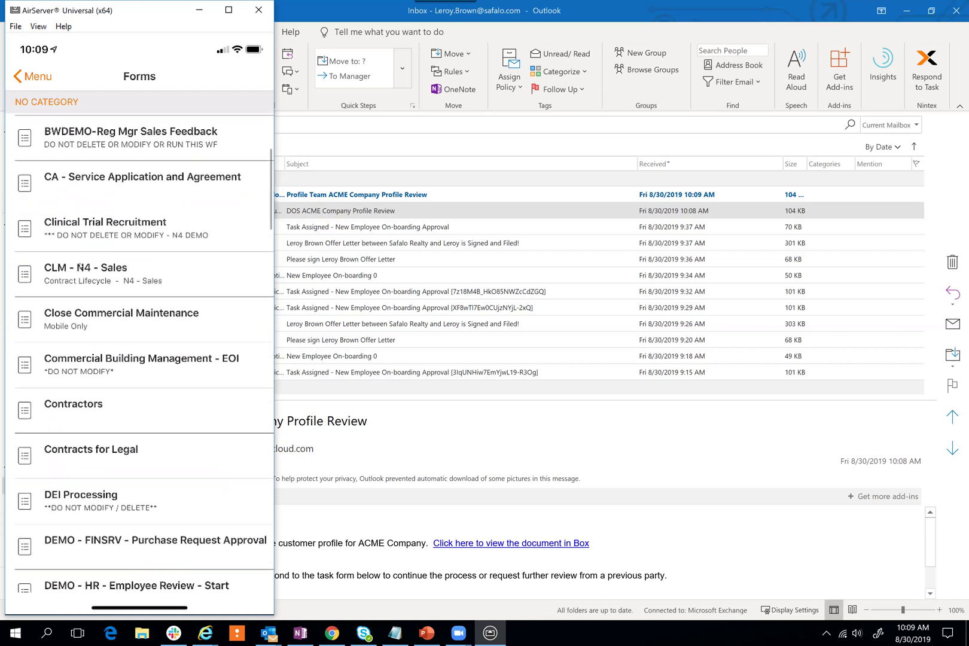
pyautogui.scroll(-1, 79, 266)
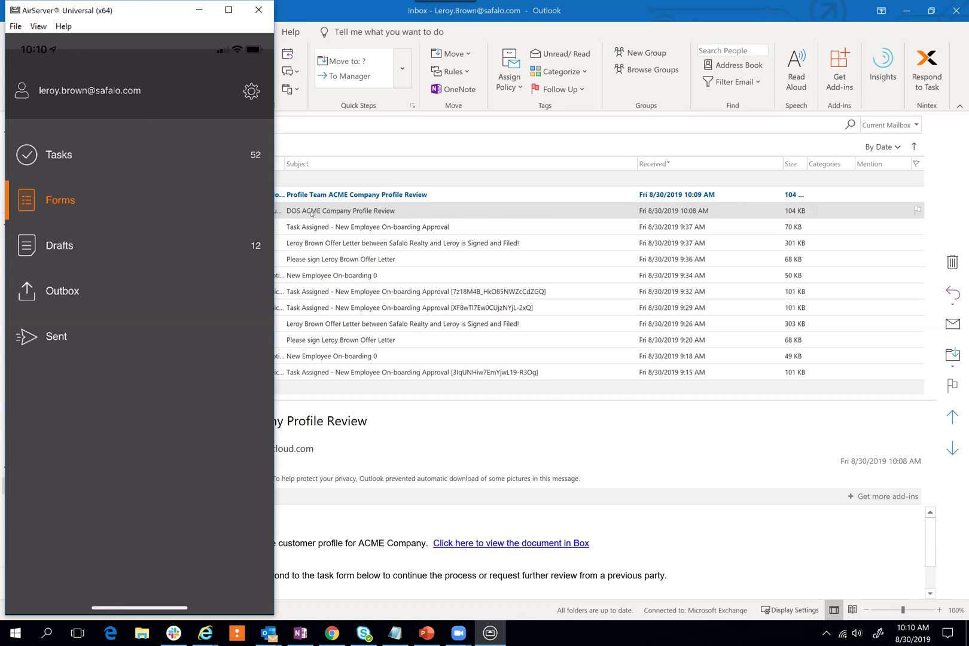
# From the "Profile Team ACME Company Profile Review" email in Outlook, open the review form and submit it with outcome Reviewed / Edited
pyautogui.doubleClick(326, 198)
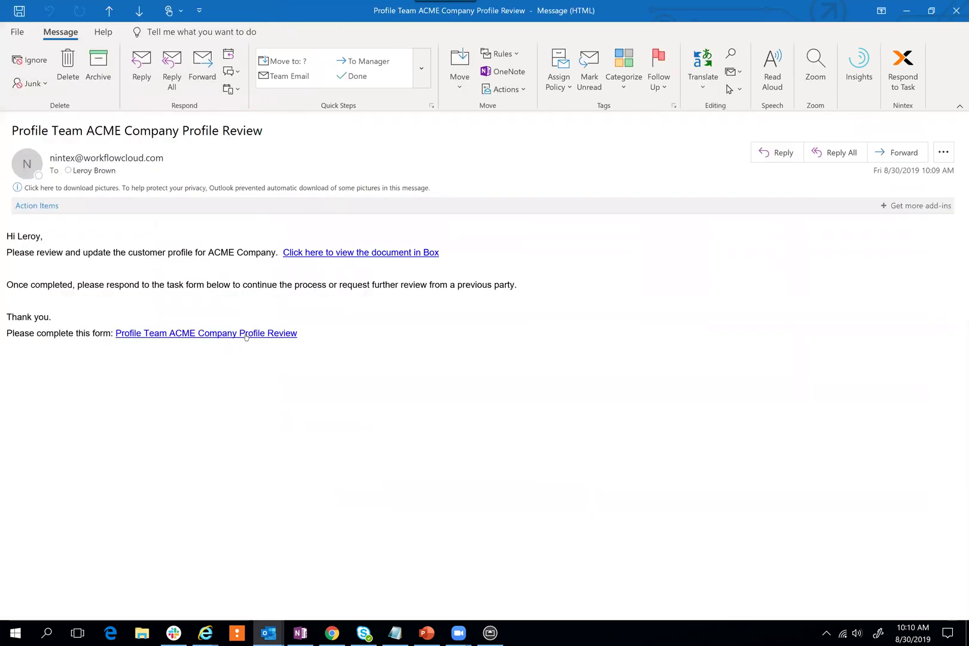
pyautogui.click(246, 333)
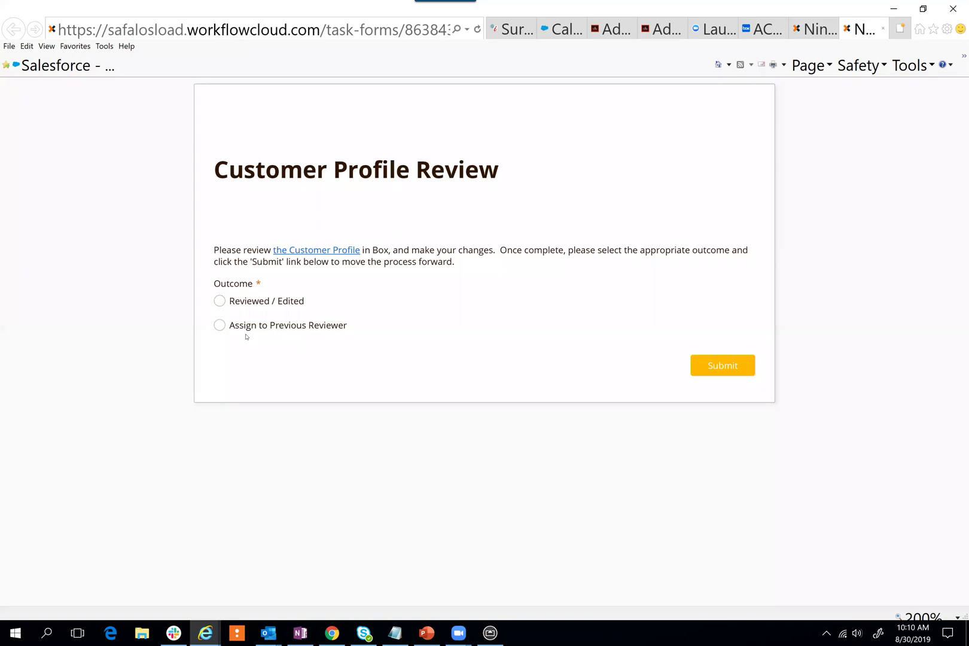
pyautogui.click(220, 302)
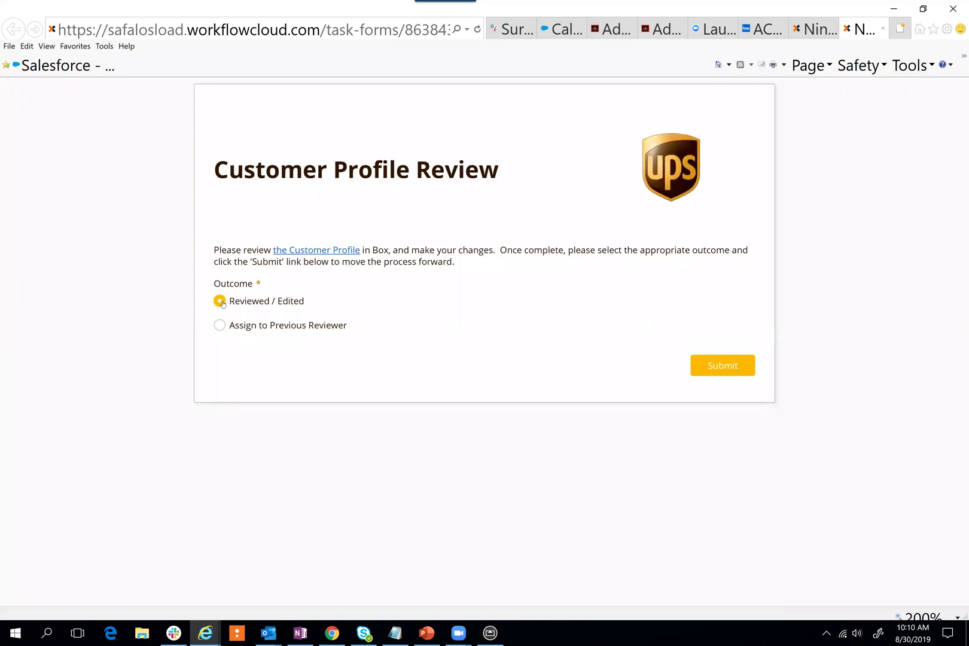
pyautogui.click(722, 371)
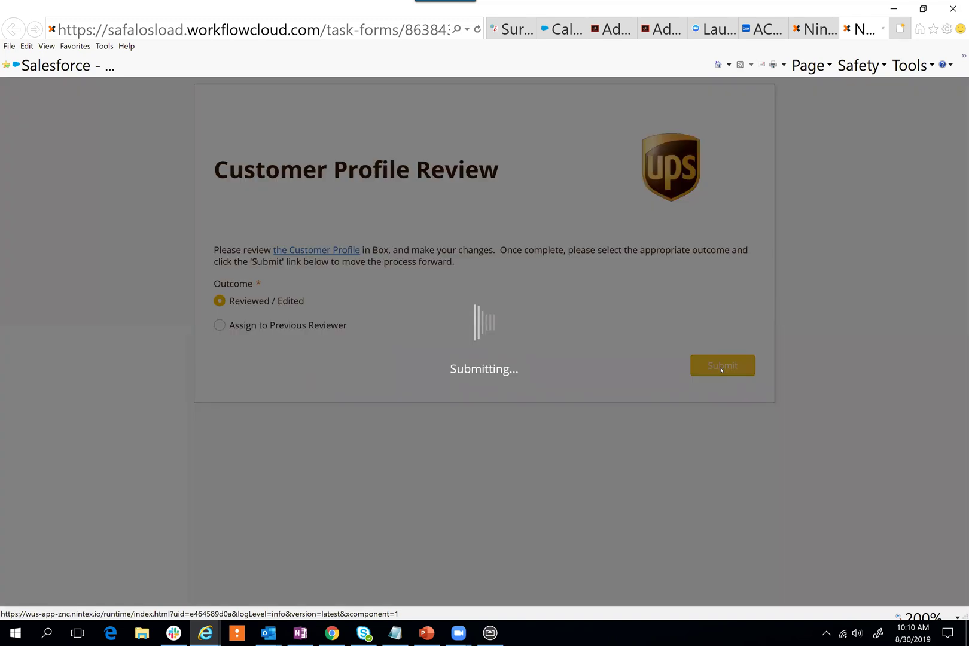